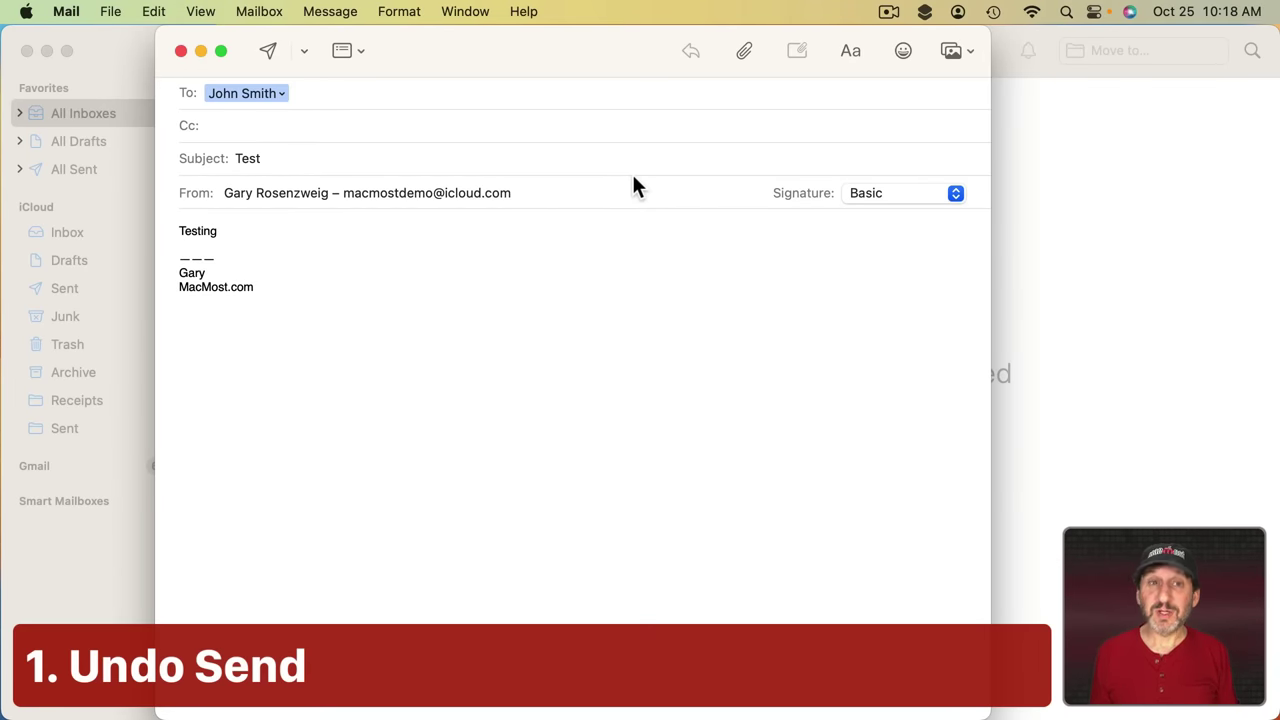
# Step: Send the Test message and immediately retract it with Undo Send
pyautogui.click(268, 52)
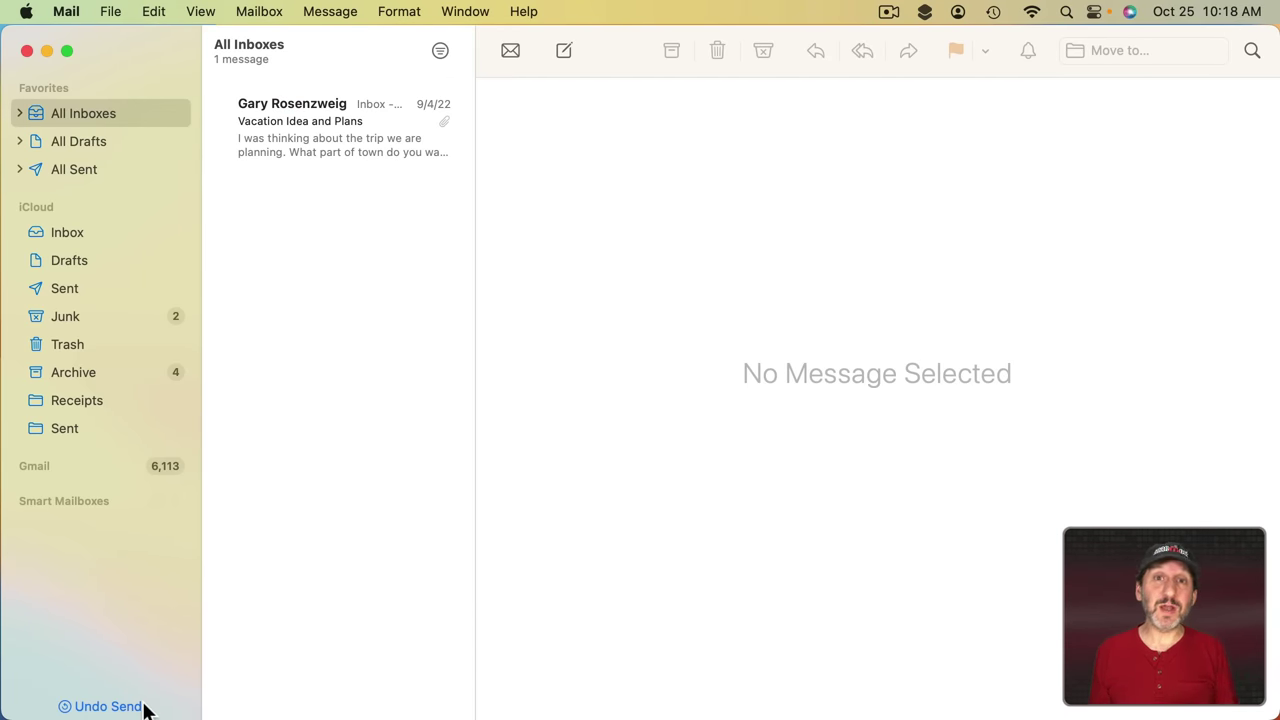
pyautogui.click(101, 707)
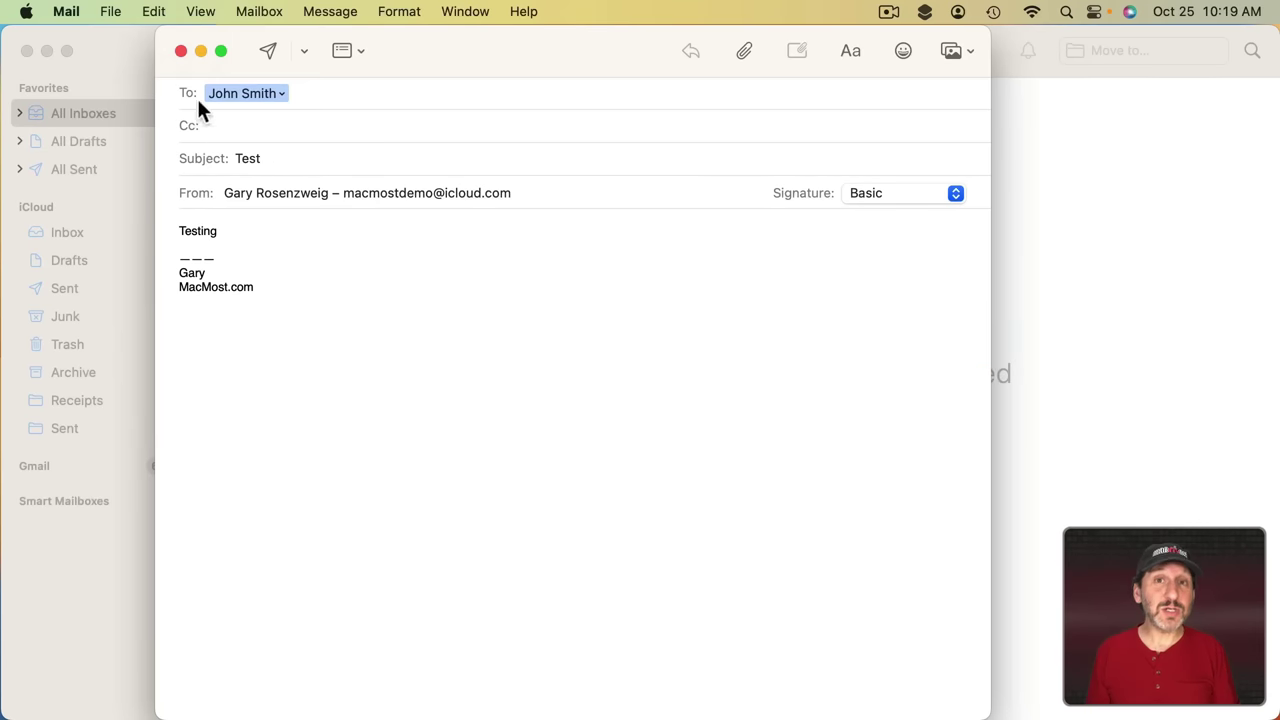
# Step: Open the Composing settings and examine the available undo send delay options
pyautogui.click(67, 11)
pyautogui.click(91, 72)
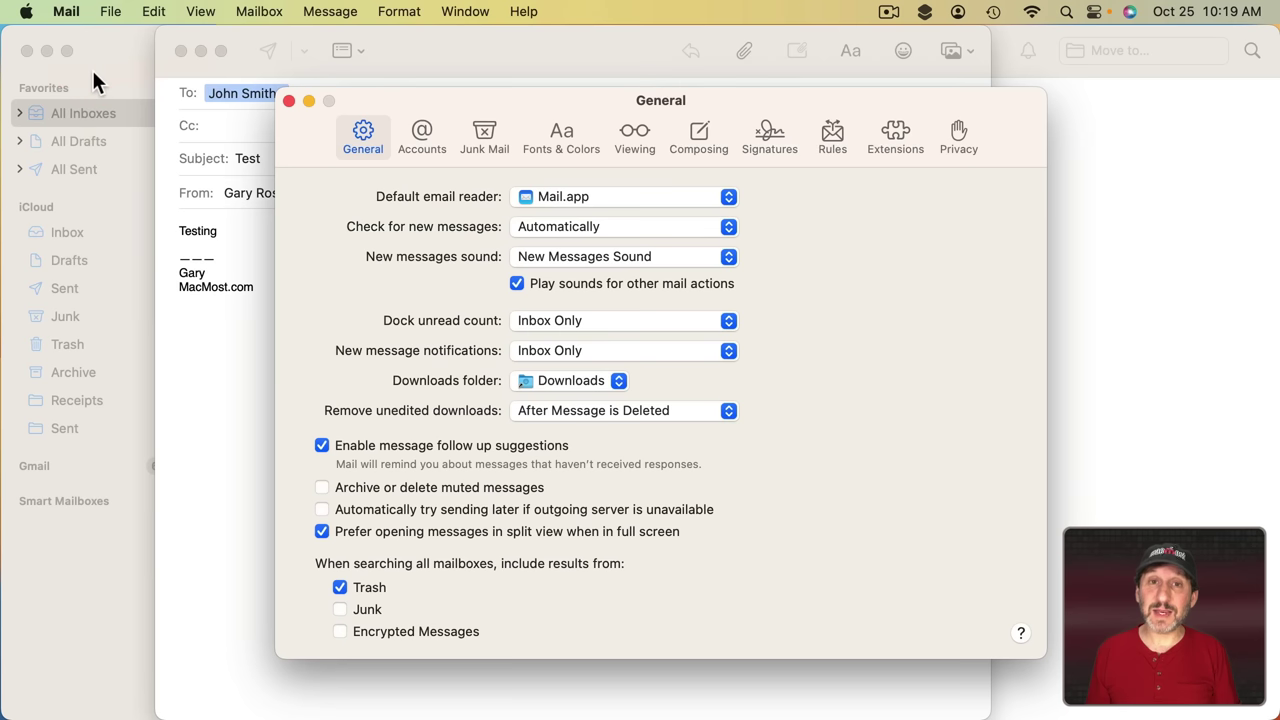
pyautogui.click(697, 136)
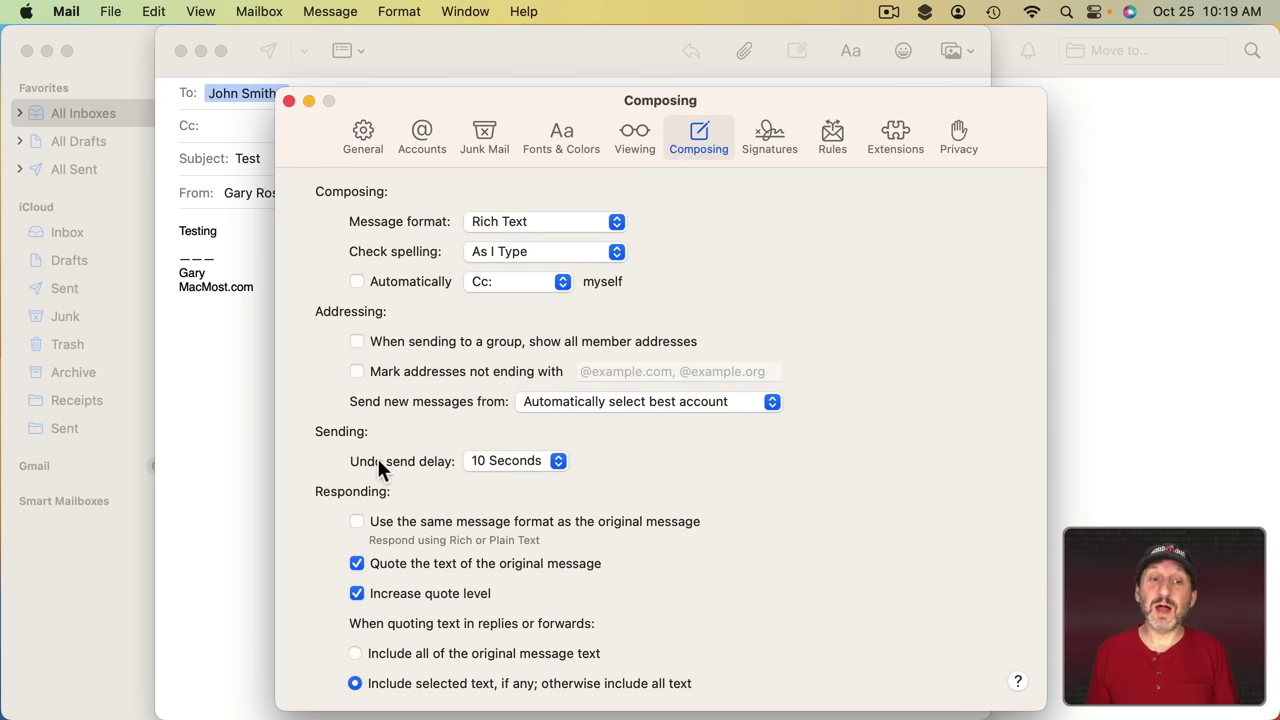
pyautogui.click(487, 464)
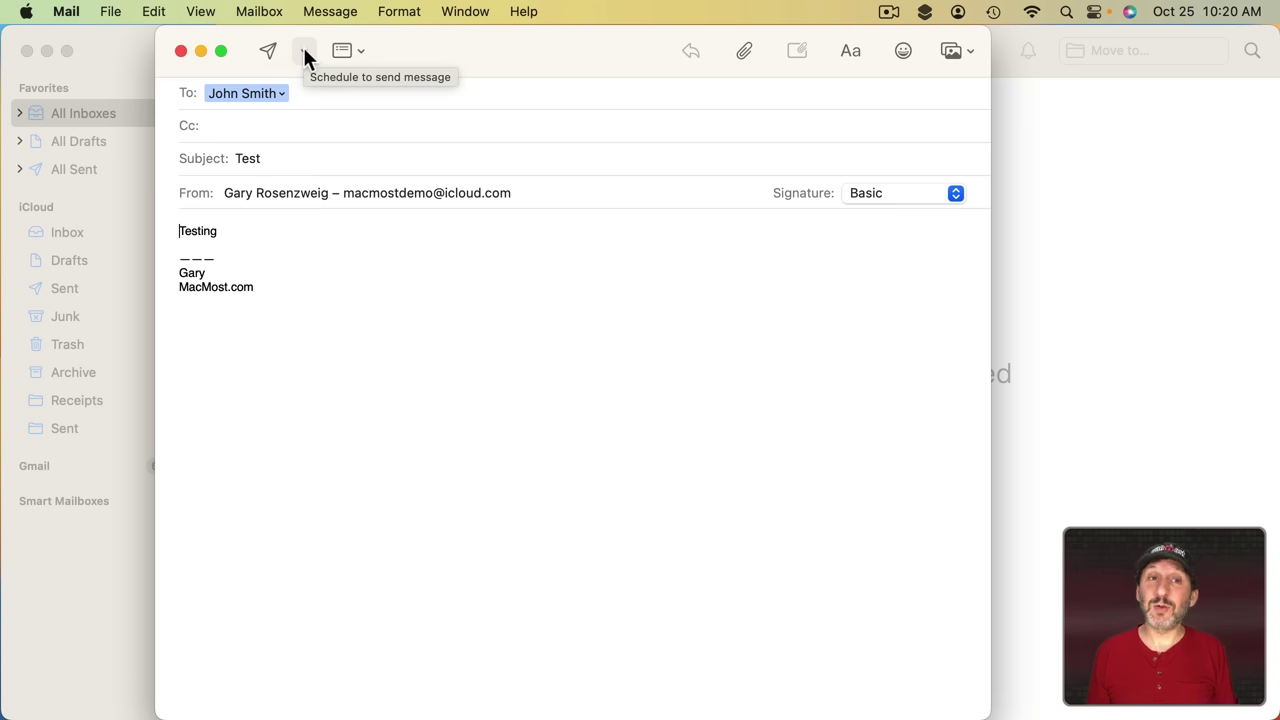
# Step: Schedule the Test message with a custom Send Later time of 11:21 AM on 10/25/2022
pyautogui.click(304, 51)
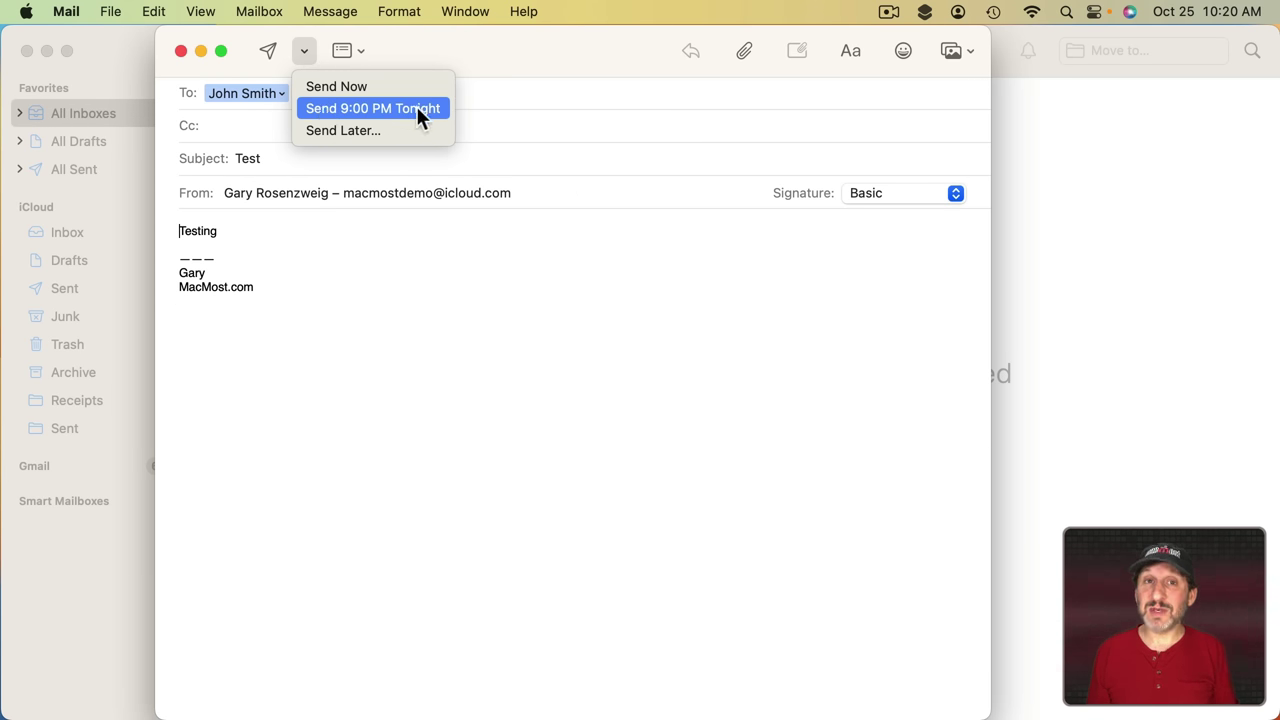
pyautogui.click(353, 130)
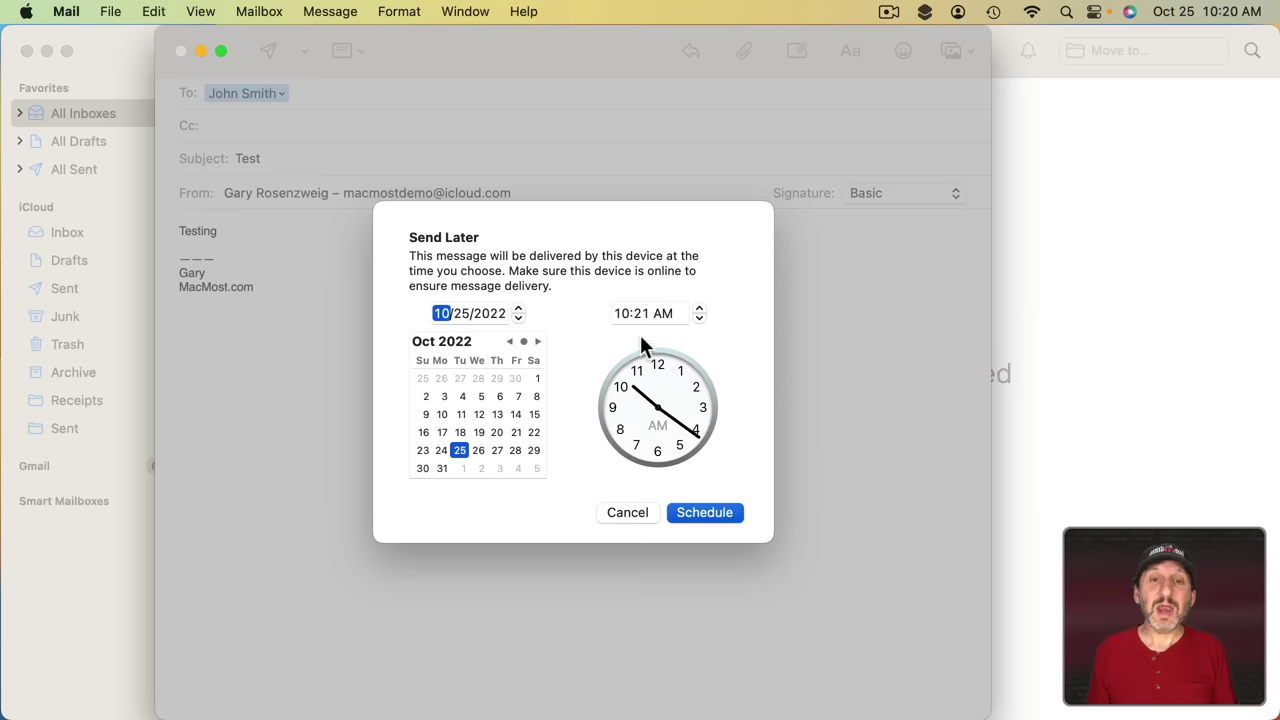
pyautogui.click(699, 309)
pyautogui.click(707, 512)
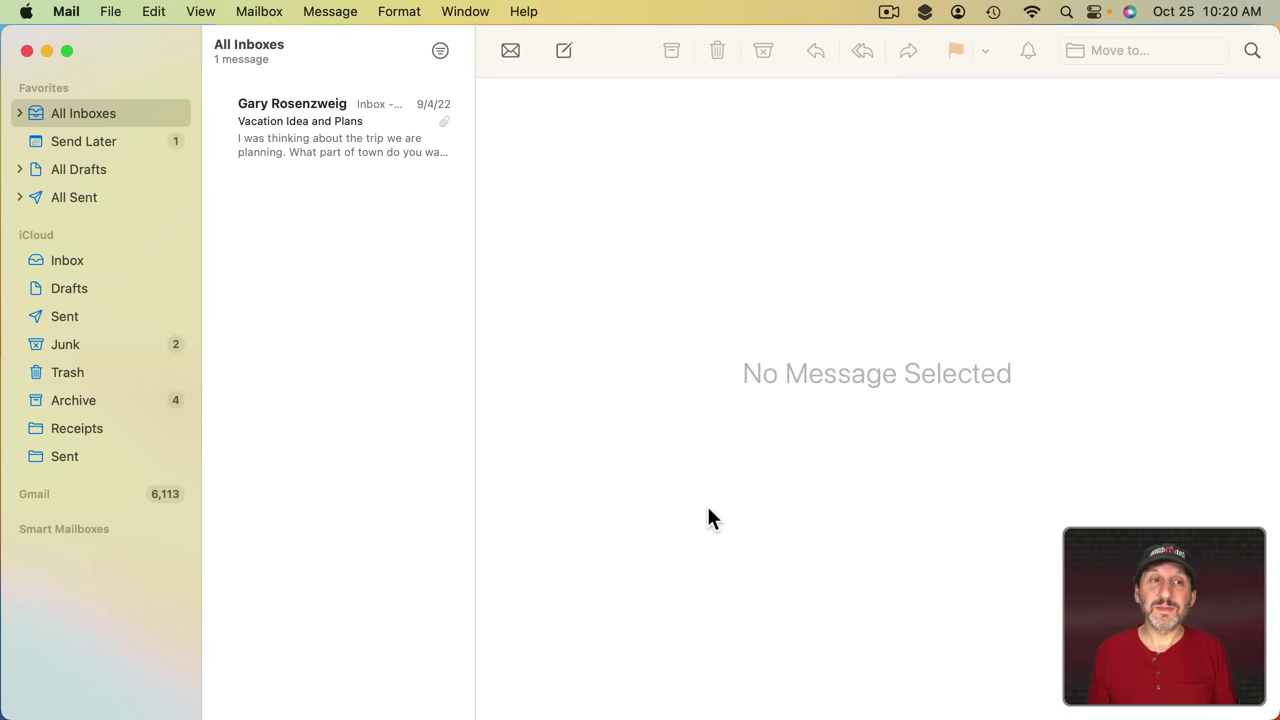
# Step: Check the rescheduling options of the Test message in the Send Later mailbox, leave its time as is, and delete the message
pyautogui.click(79, 139)
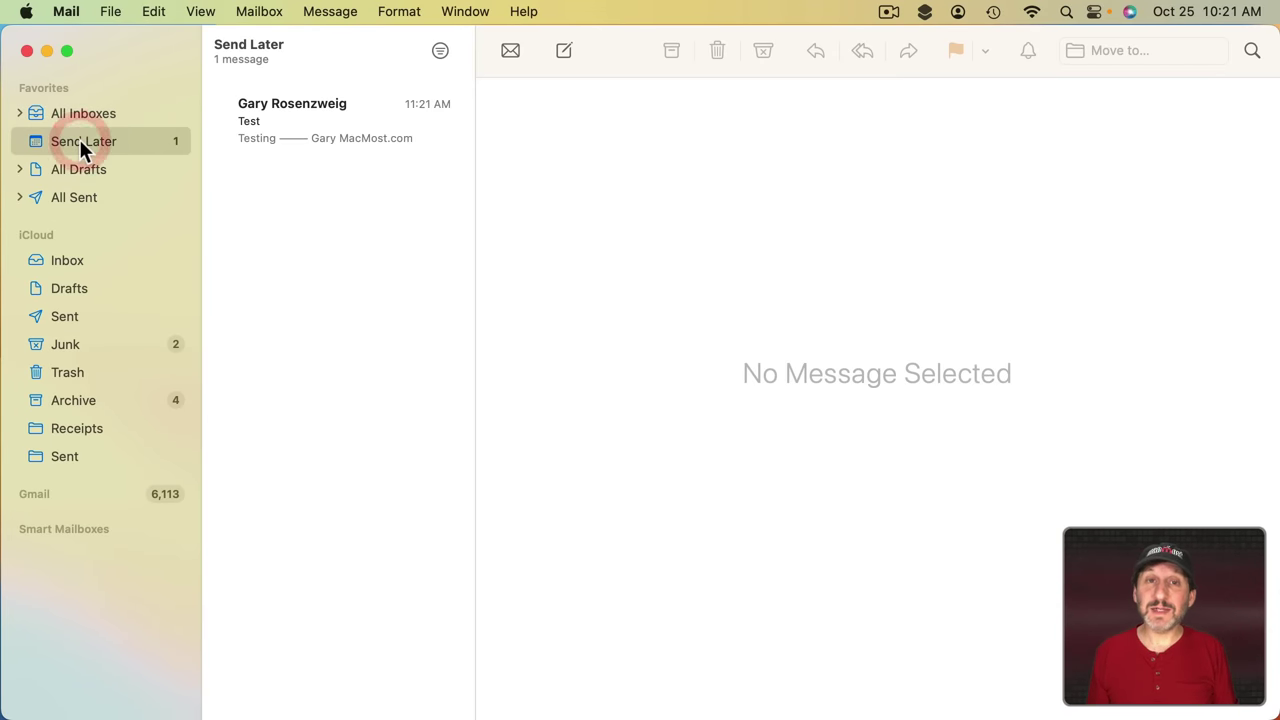
pyautogui.click(328, 118)
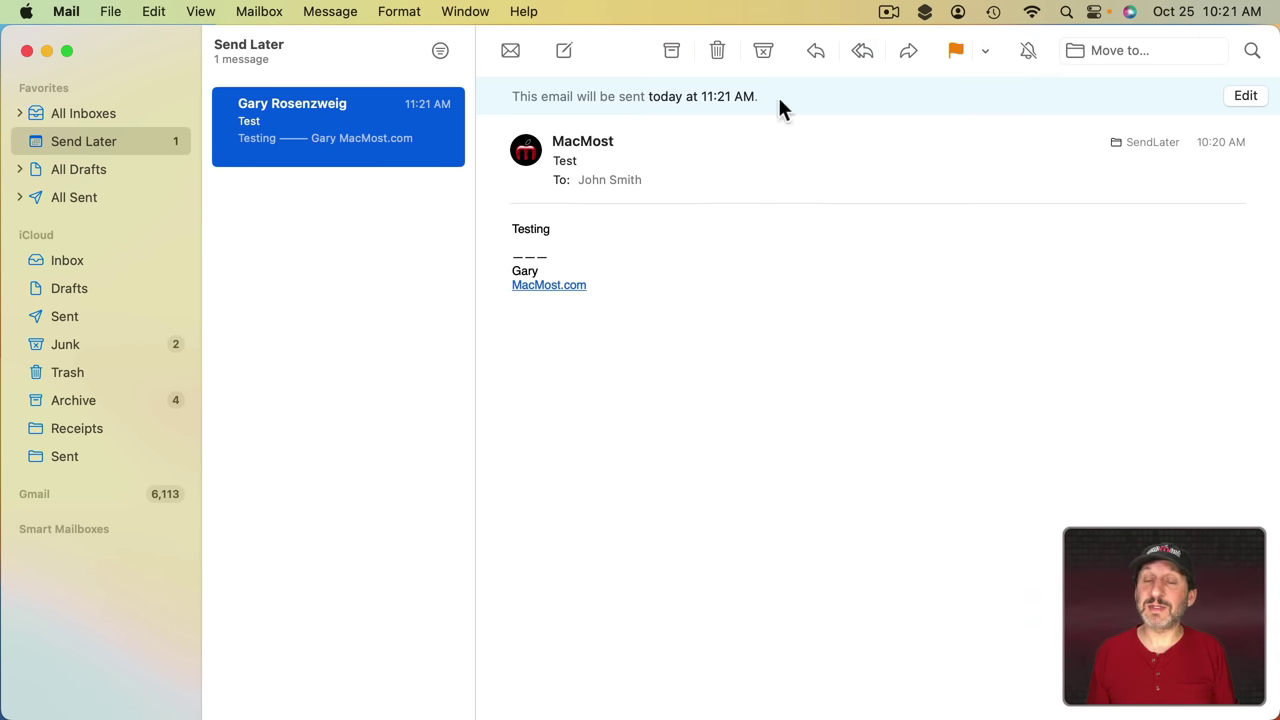
pyautogui.click(1245, 97)
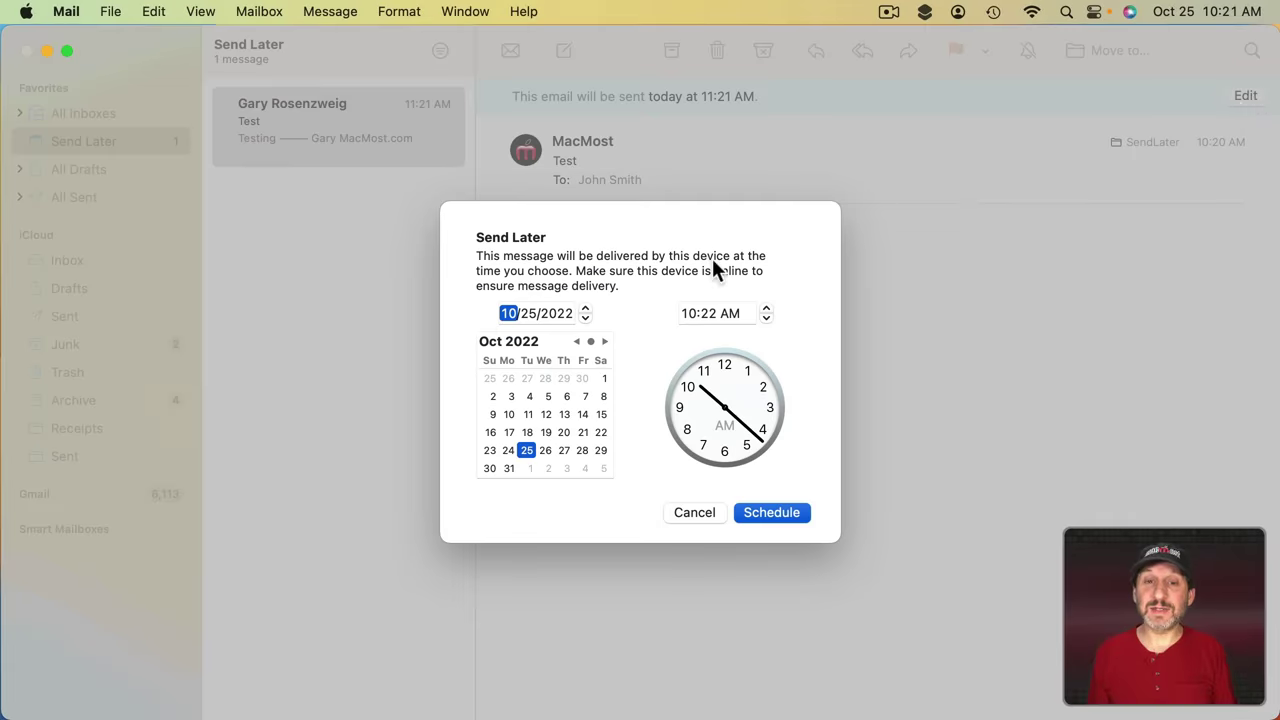
pyautogui.press('Escape')
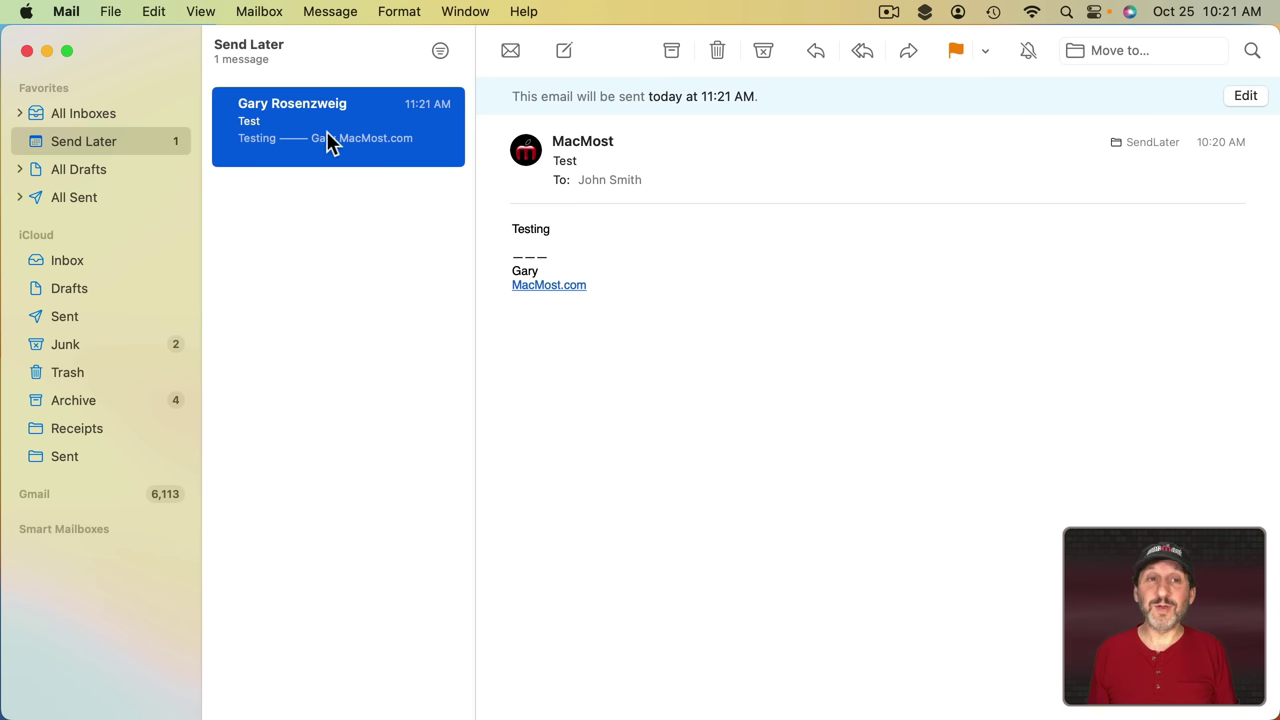
pyautogui.press('BackSpace')
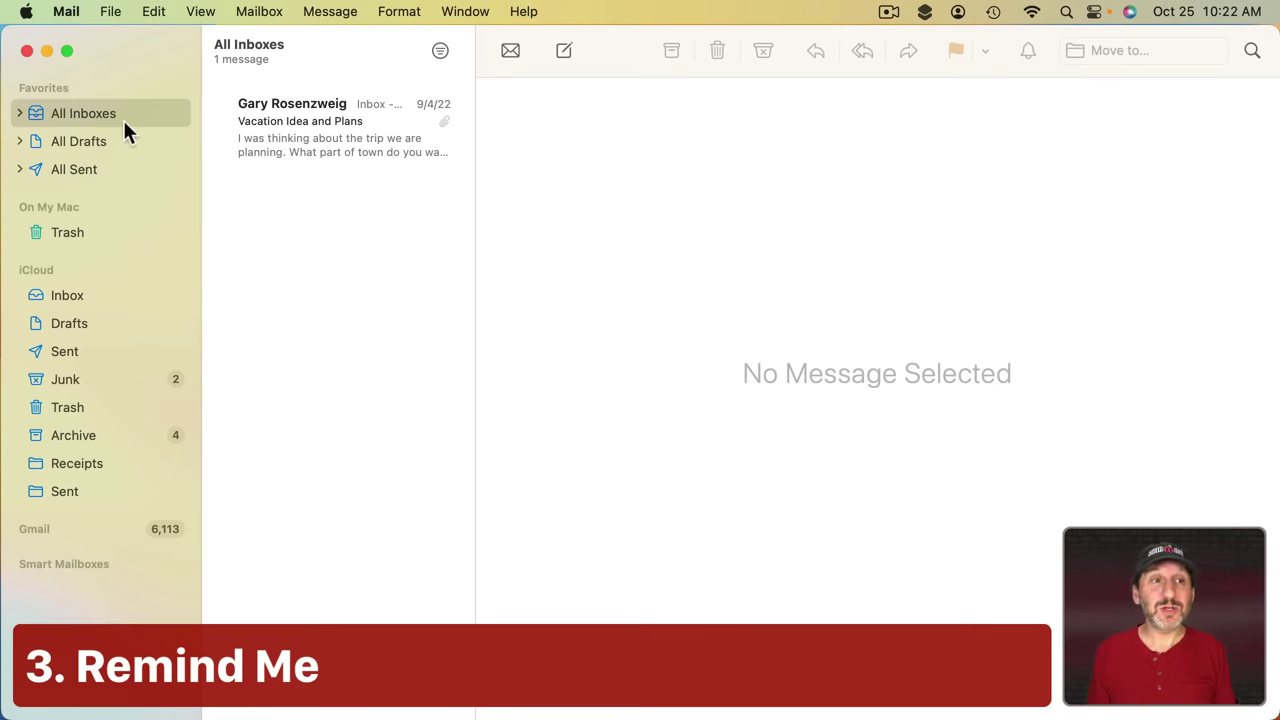
# Step: Examine the custom date and time options for a reminder on the "Vacation Idea and Plans" message without scheduling one
pyautogui.click(336, 123)
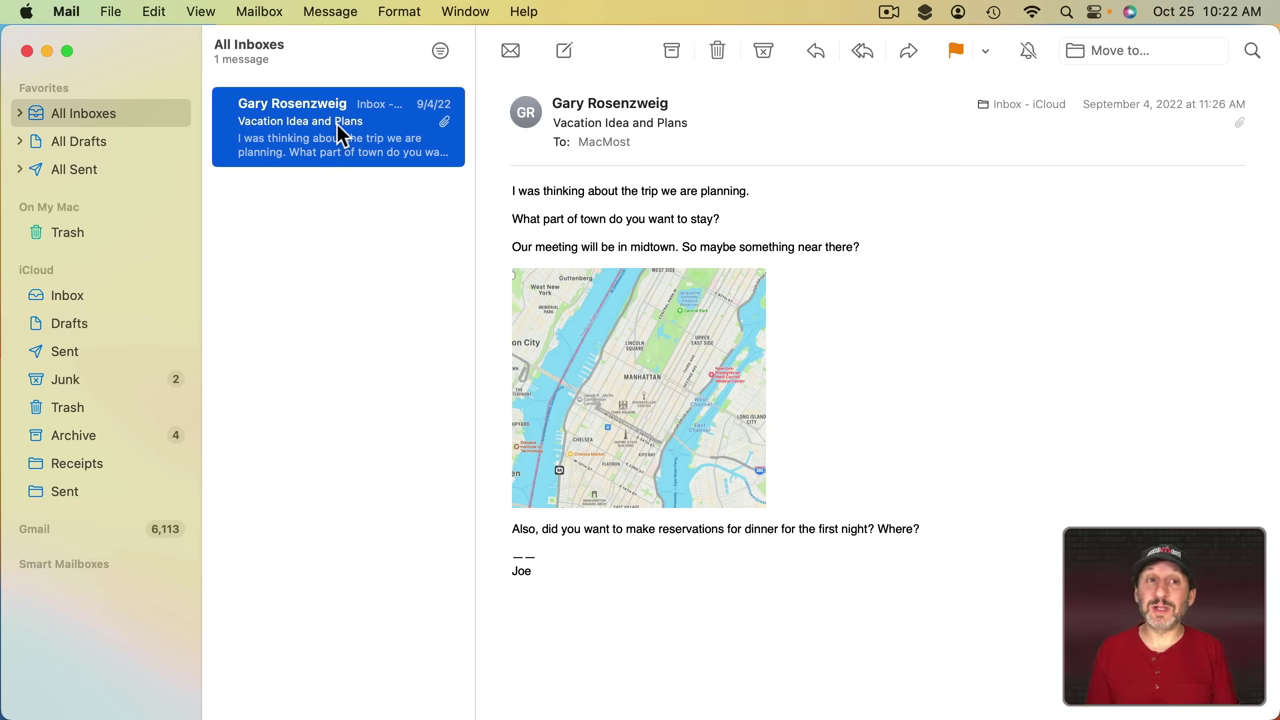
pyautogui.click(322, 11)
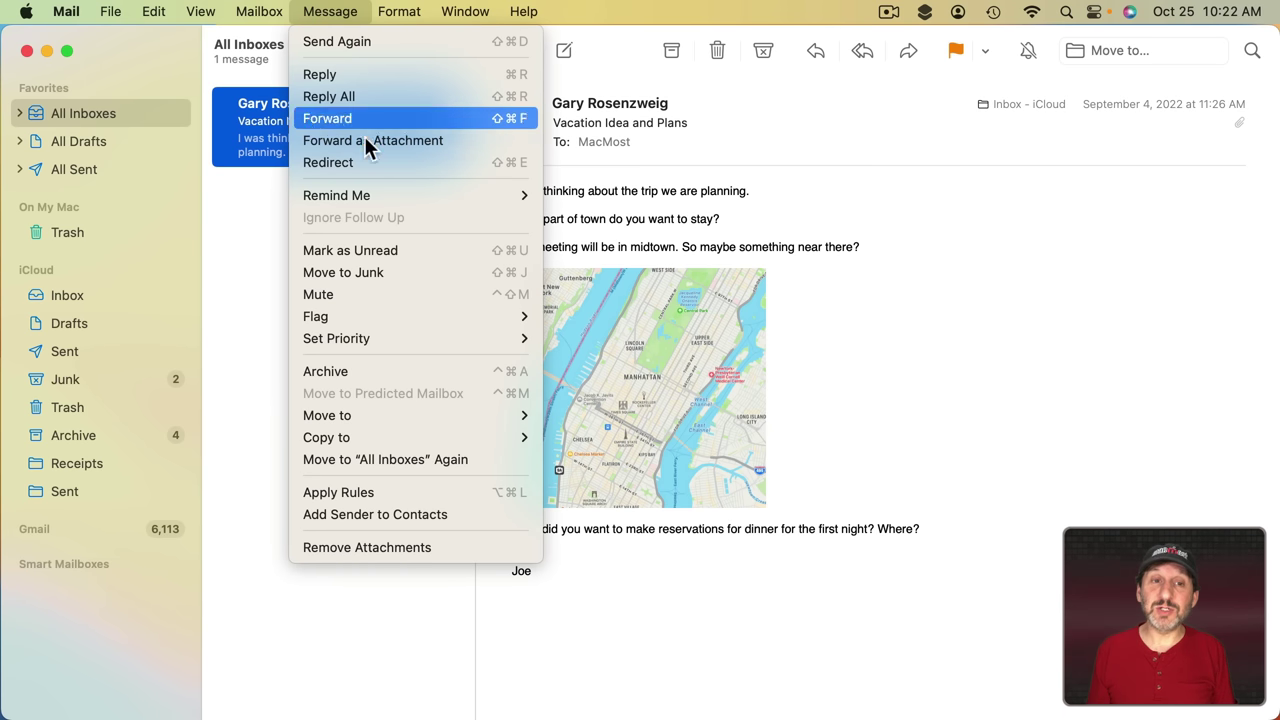
pyautogui.moveTo(366, 200)
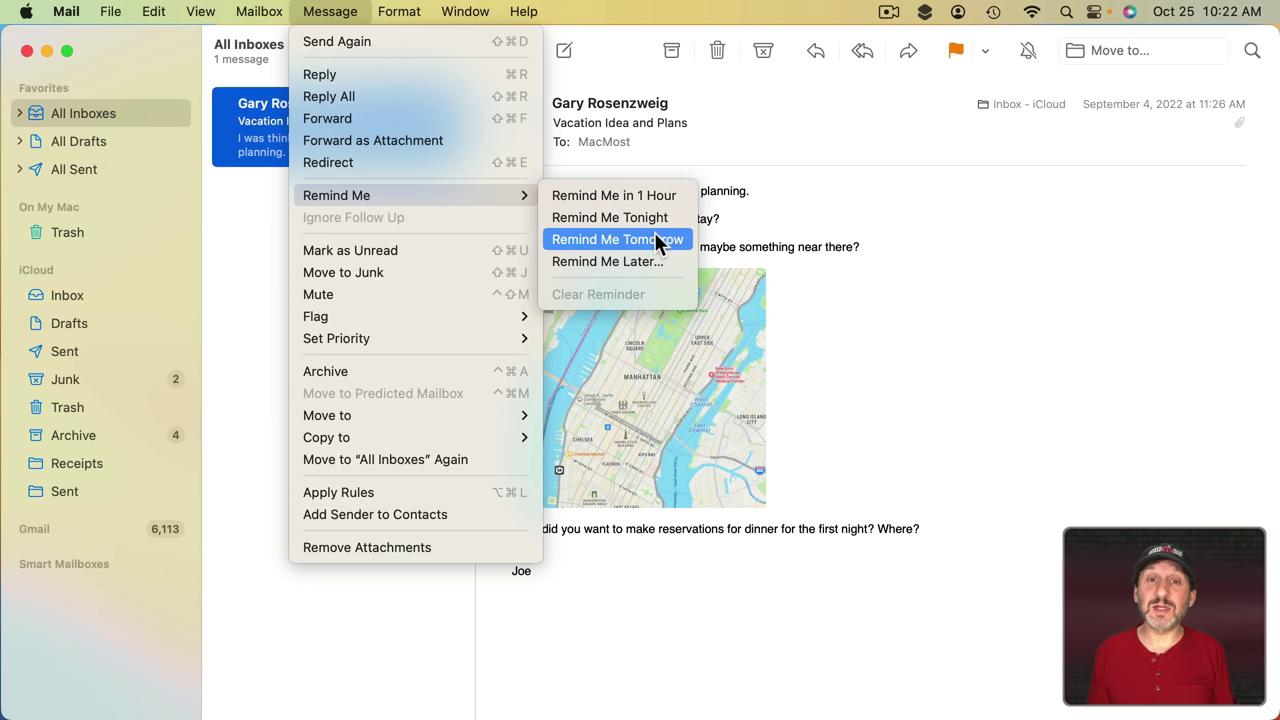
pyautogui.click(637, 261)
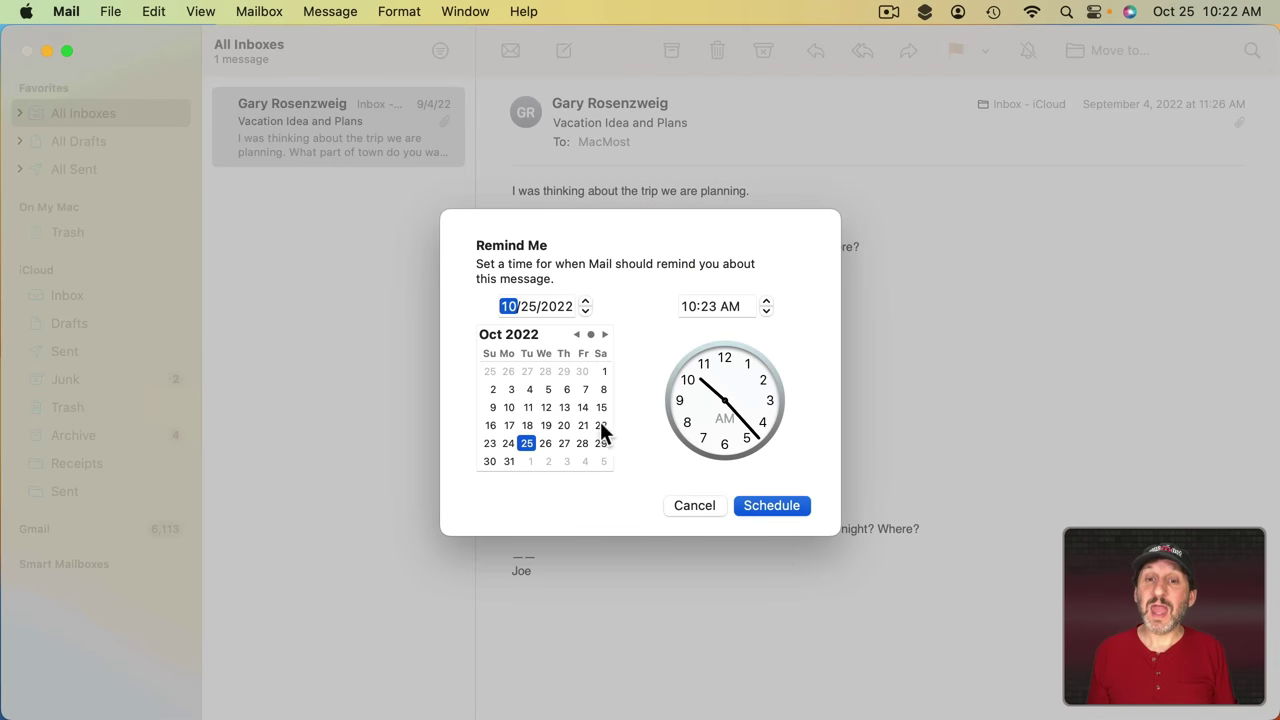
pyautogui.click(694, 505)
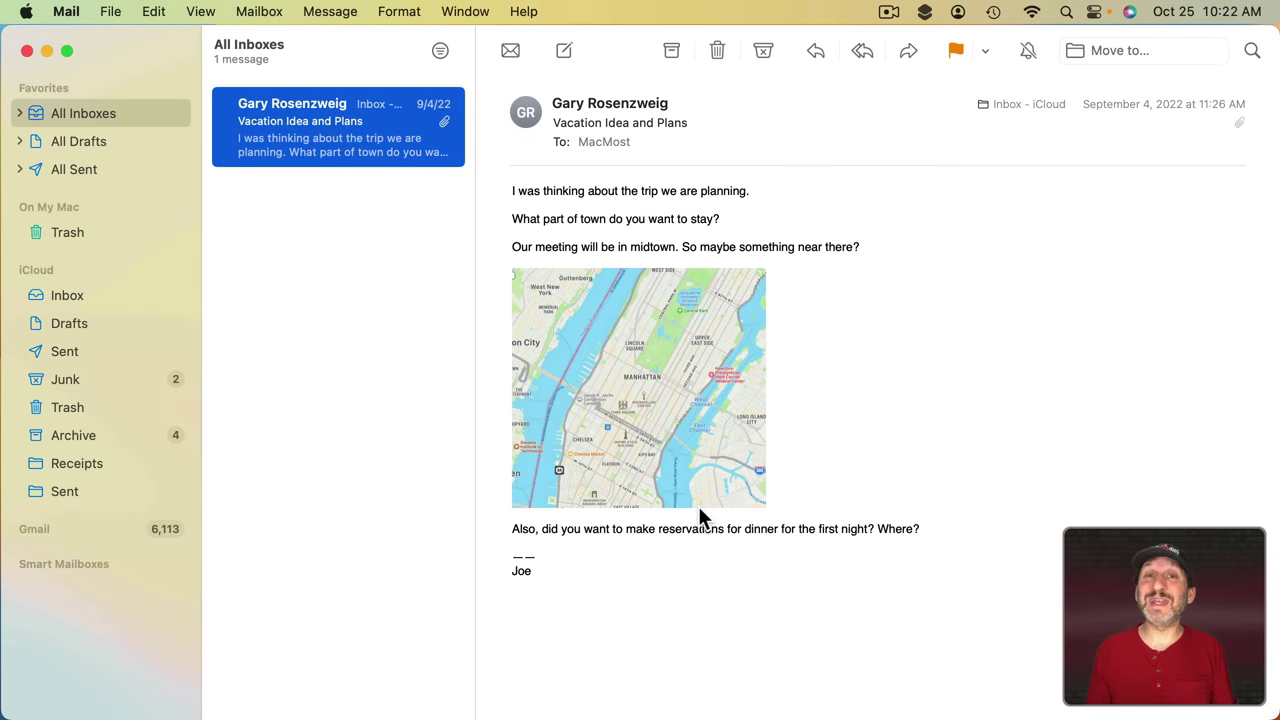
# Step: Set a reminder in 1 hour for the "Vacation Idea and Plans" message
pyautogui.moveTo(525, 184)
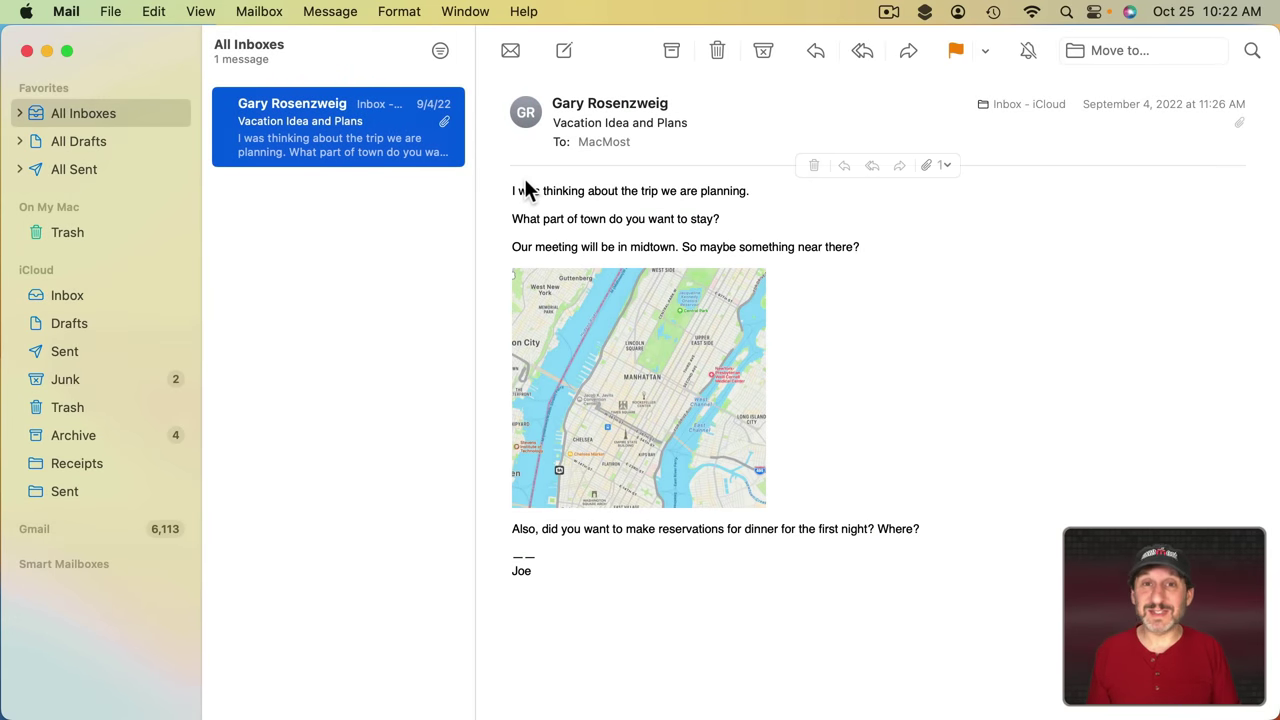
pyautogui.click(330, 11)
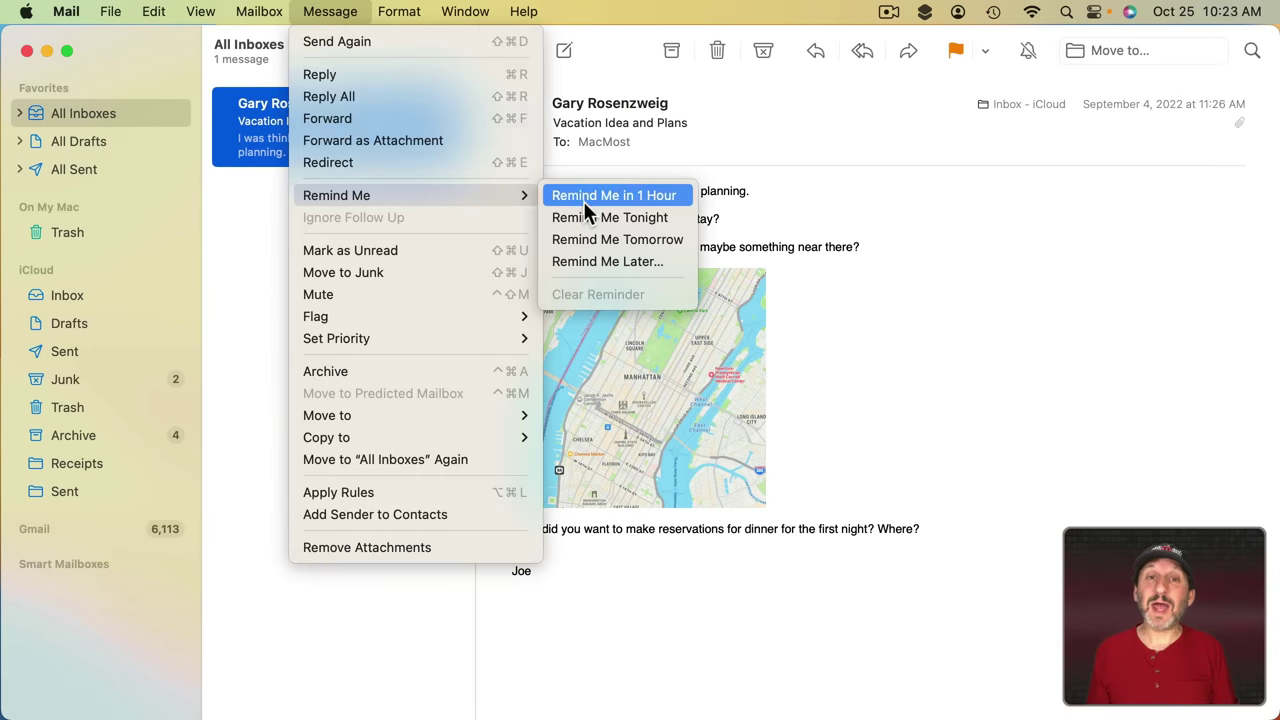
pyautogui.click(583, 201)
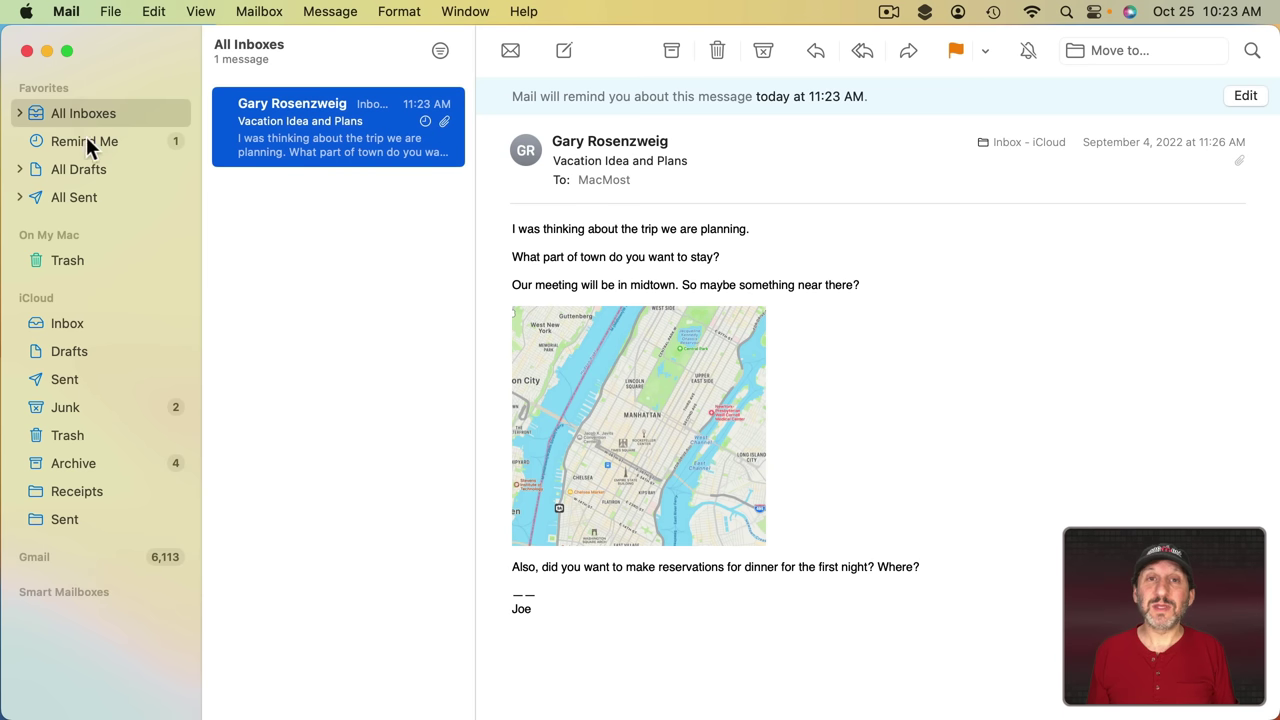
# Step: Open the Remind Me mailbox and review the message's reminder editing and removal options without changing them
pyautogui.click(82, 143)
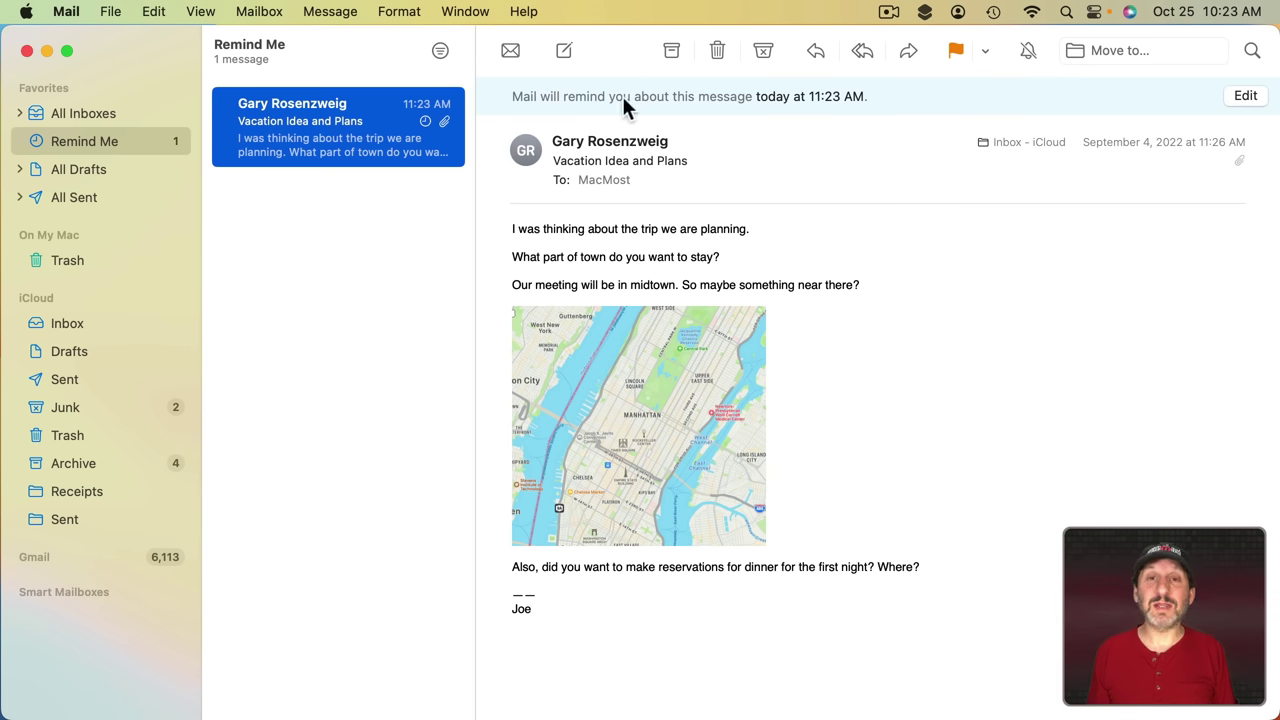
pyautogui.click(1245, 96)
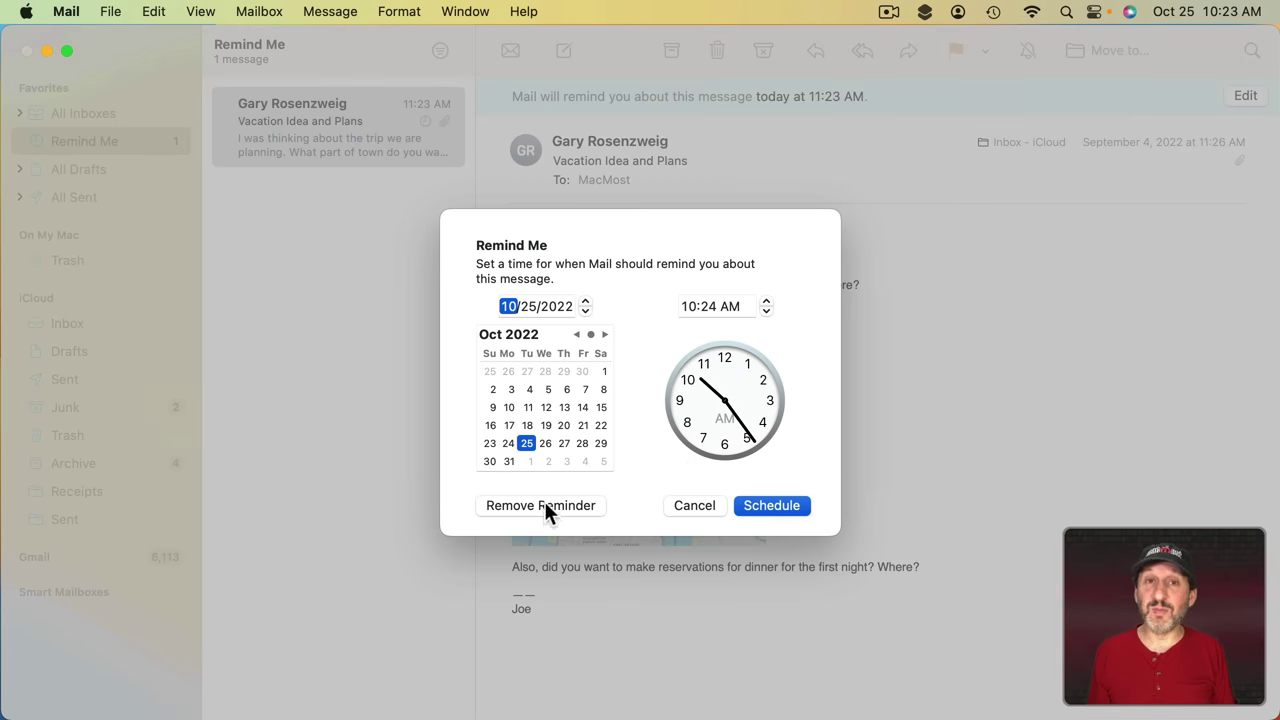
pyautogui.click(668, 505)
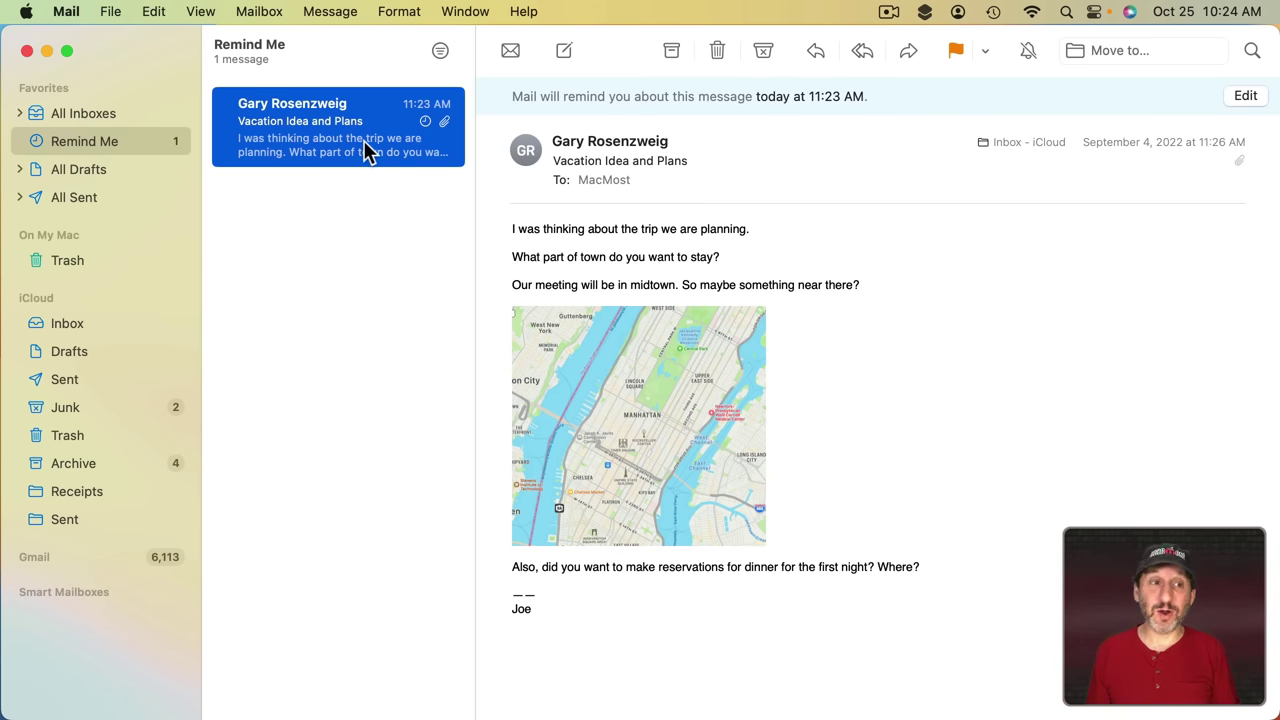
# Step: Archive the "Vacation Idea and Plans" message from the Remind Me mailbox and return to All Inboxes
pyautogui.click(671, 50)
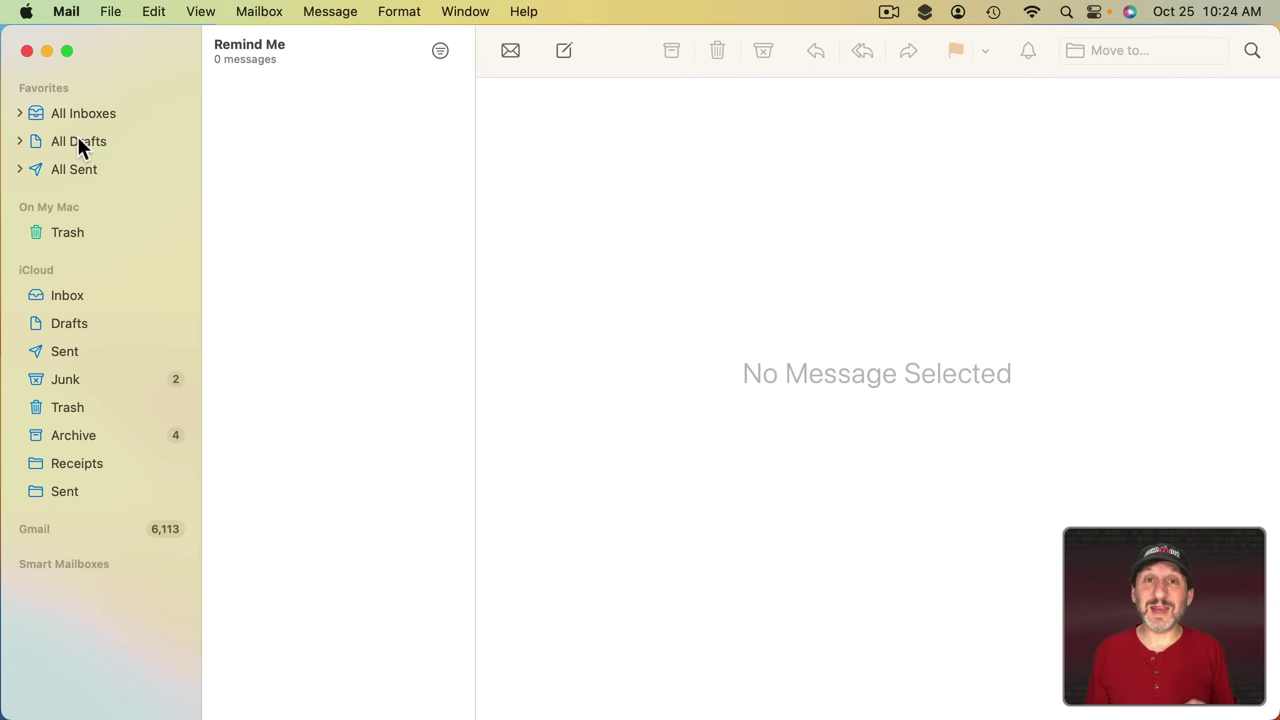
pyautogui.press('super+1')
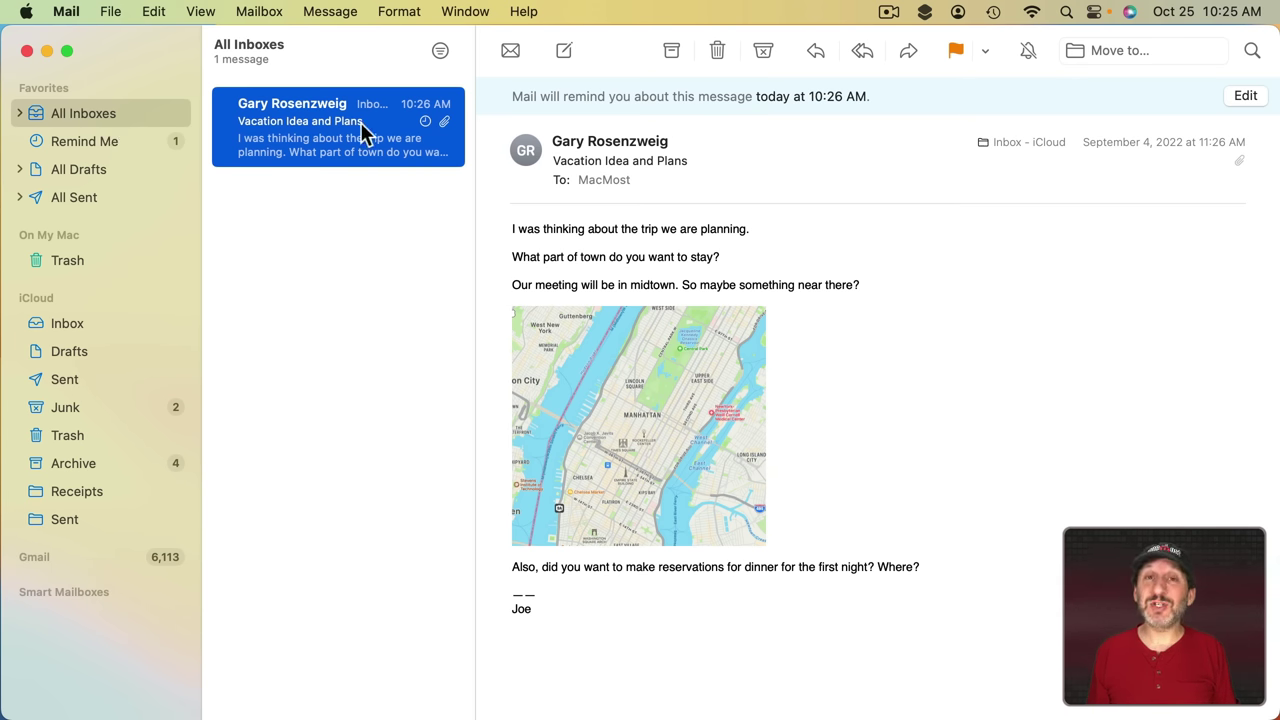
# Step: Remove the 10:26 AM reminder from the "Vacation Idea and Plans" message
pyautogui.click(84, 143)
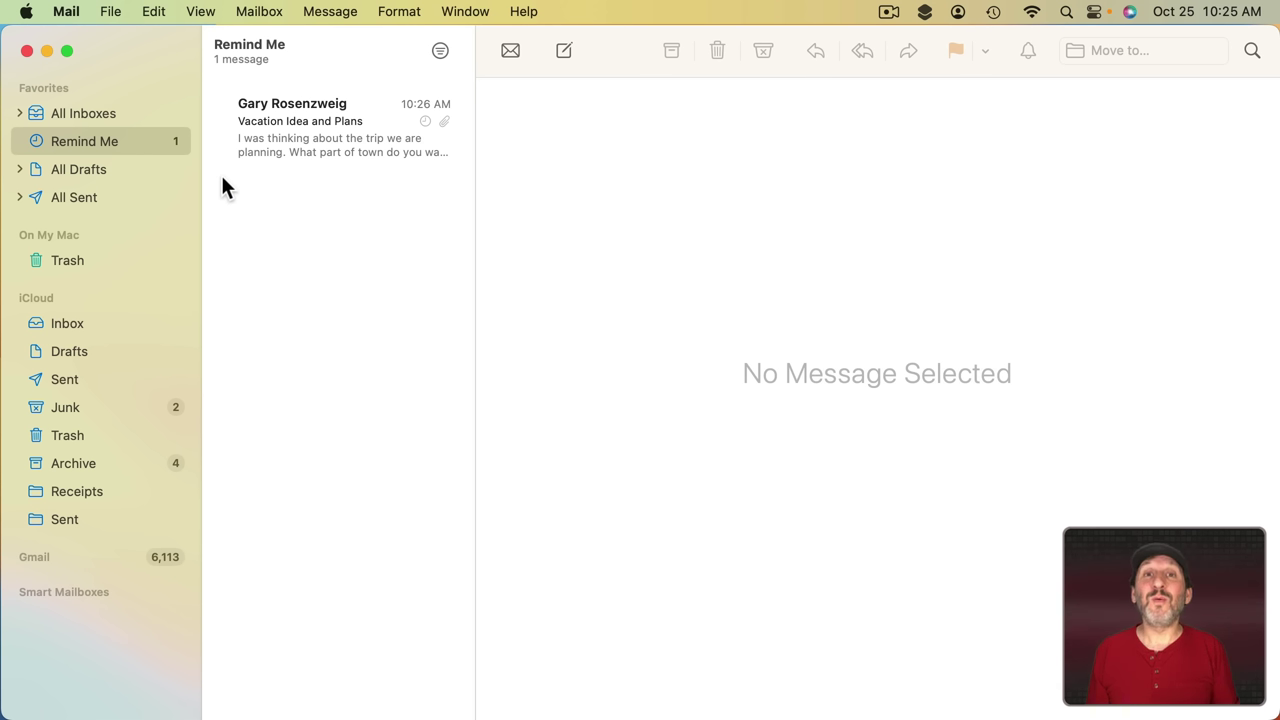
pyautogui.click(340, 125)
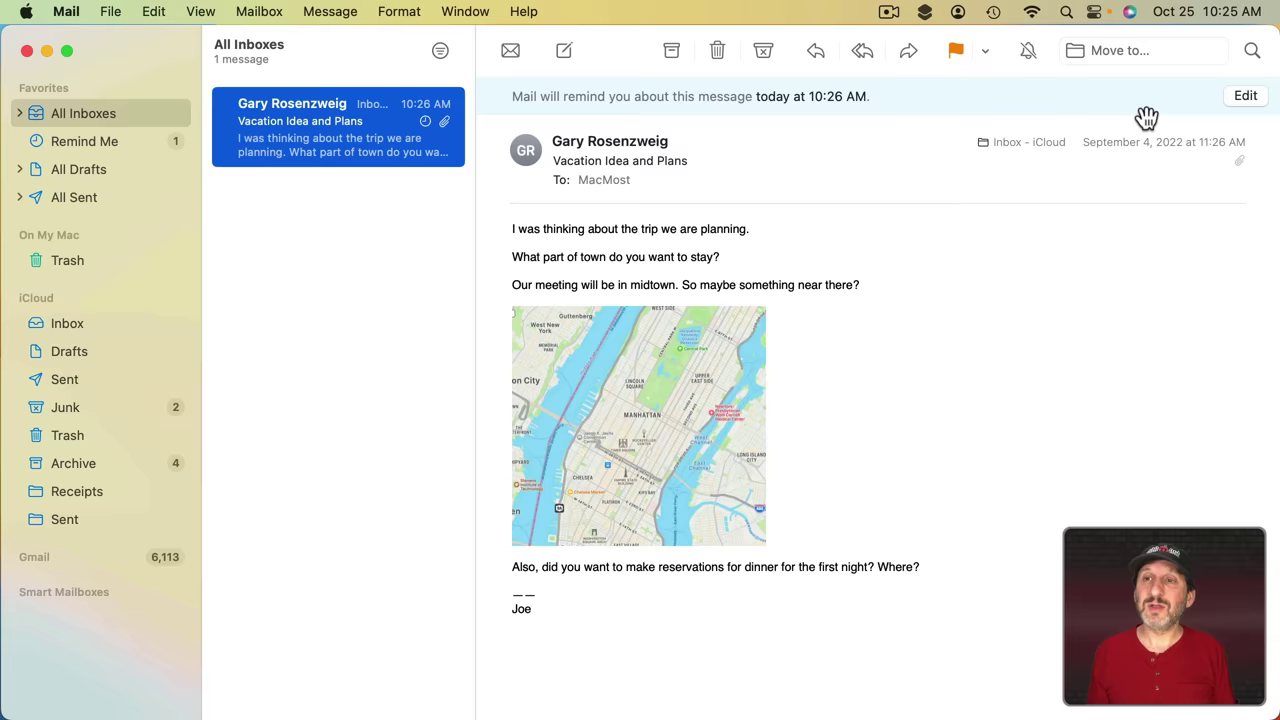
pyautogui.click(1248, 98)
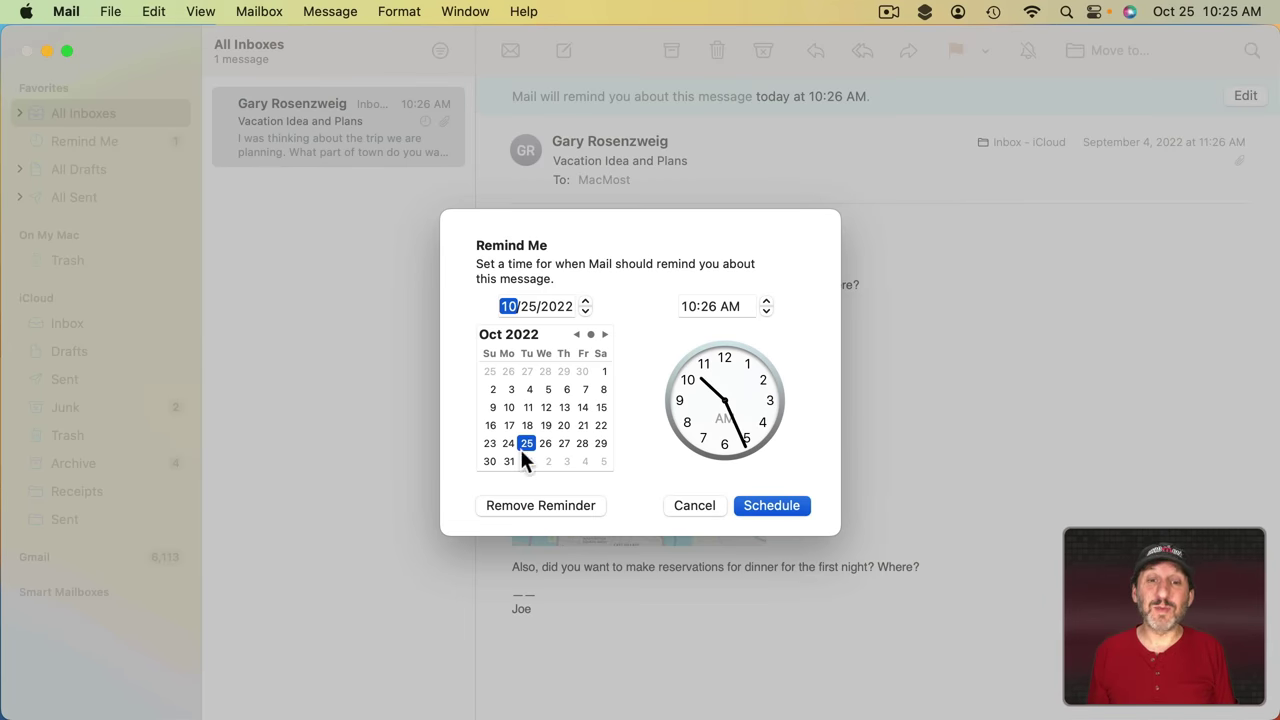
pyautogui.click(513, 504)
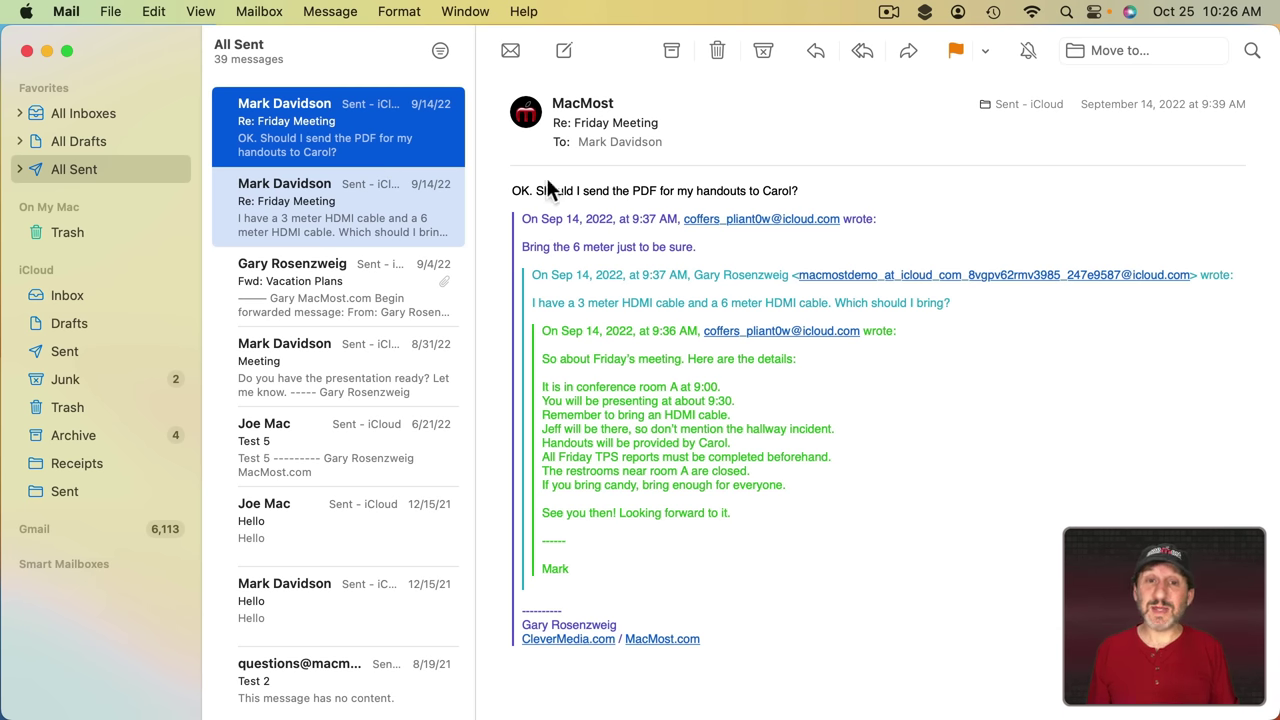
# Step: Highlight the handouts question in the sent "Re: Friday Meeting" message, and return to All Inboxes
pyautogui.moveTo(848, 188); pyautogui.dragTo(469, 190)
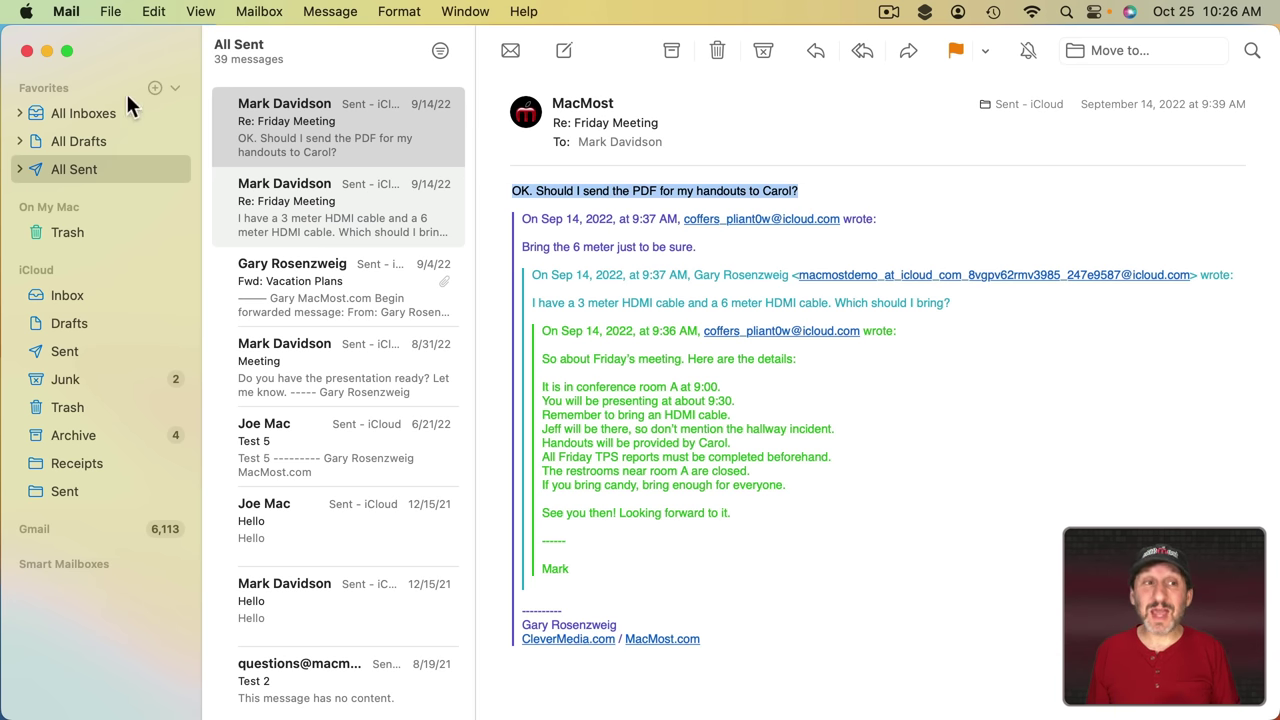
pyautogui.click(87, 113)
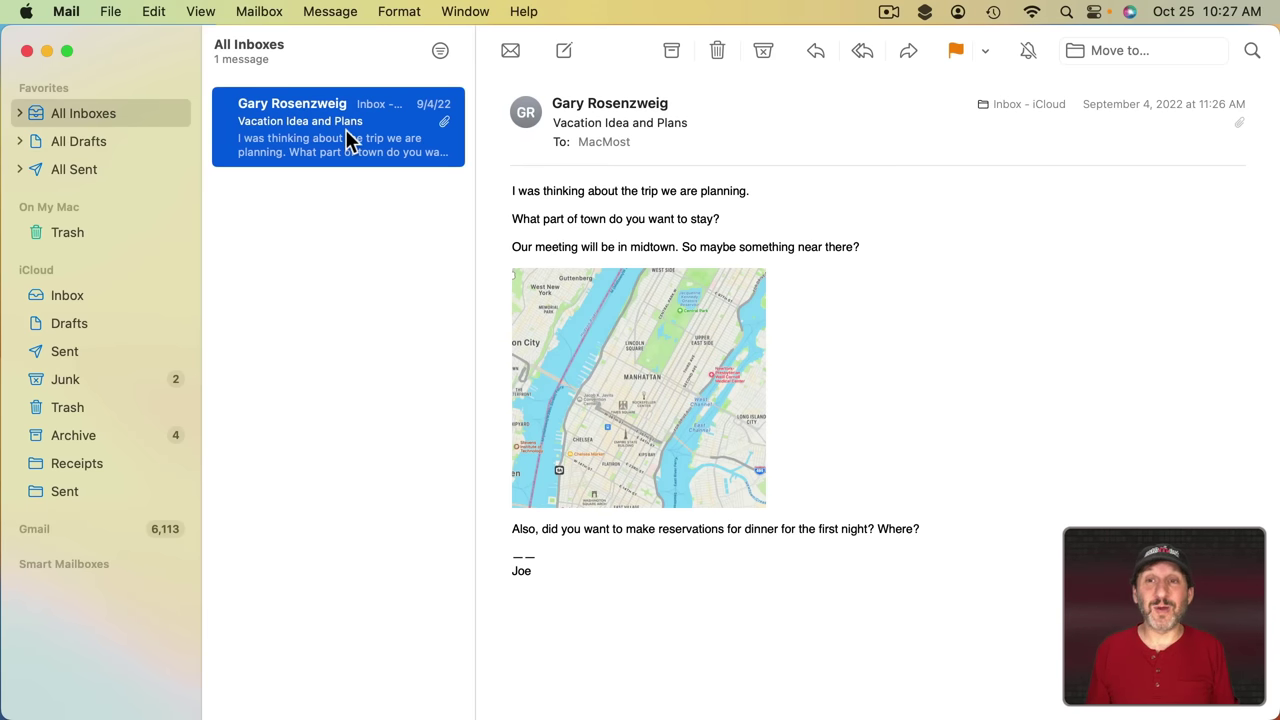
# Step: Toggle the message follow up suggestions option in the General settings
pyautogui.click(66, 11)
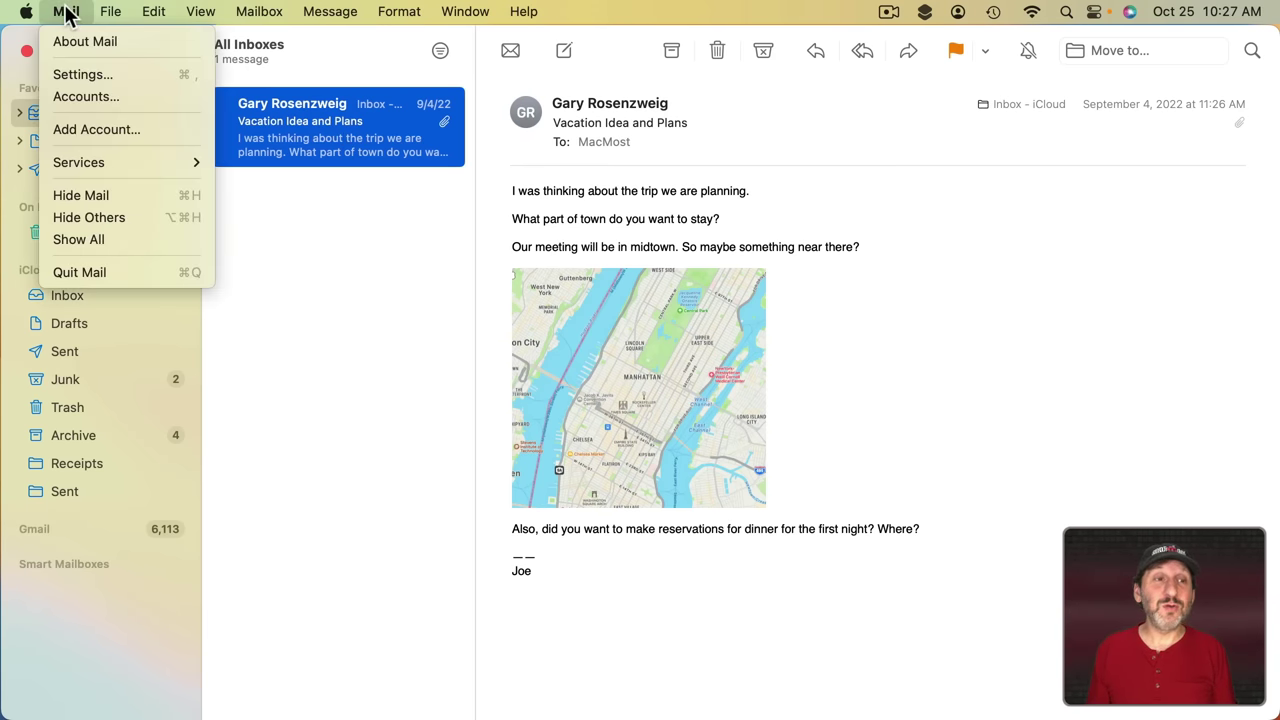
pyautogui.click(89, 74)
pyautogui.click(364, 132)
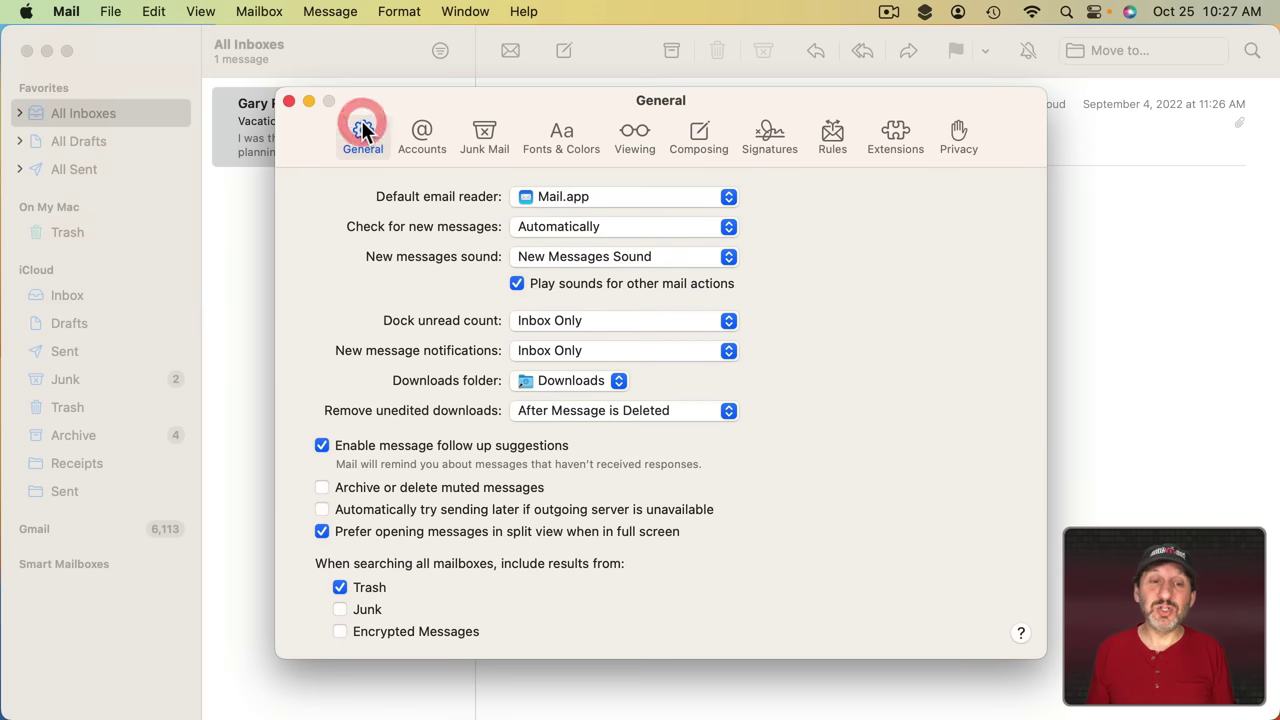
pyautogui.click(322, 446)
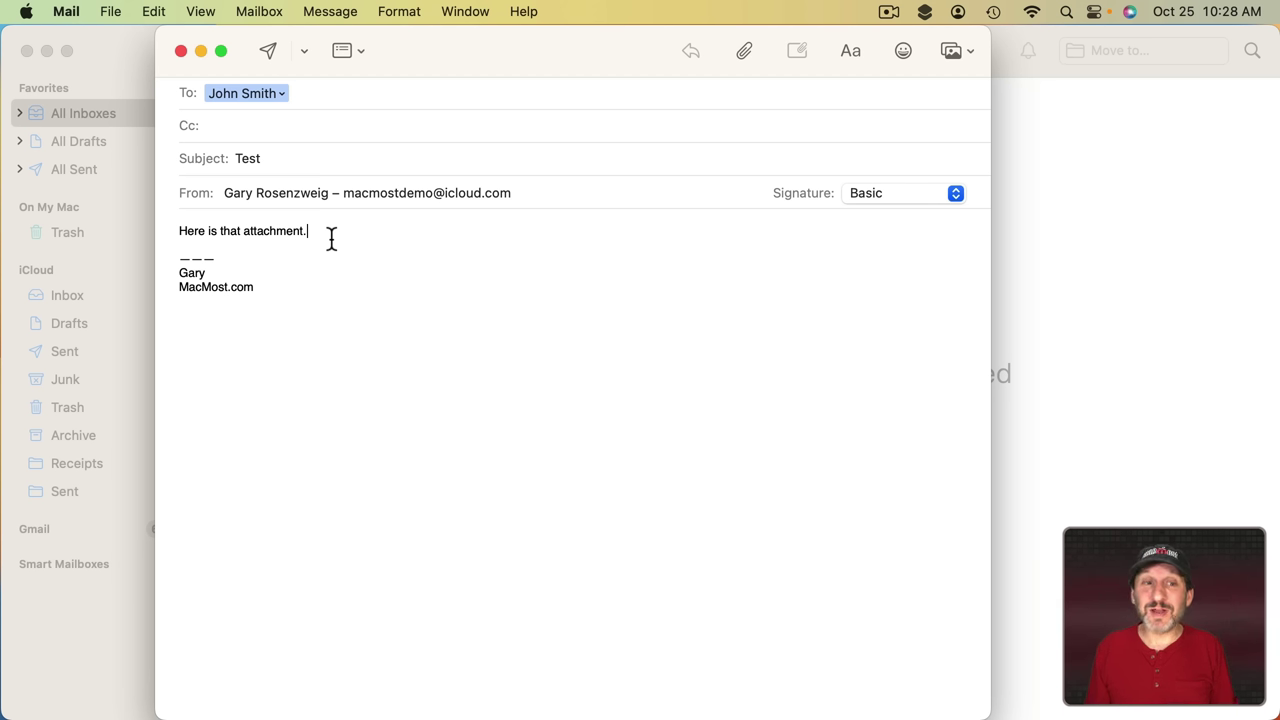
# Step: Highlight the word "attachment" in the "Test" message body, clear the selection and send the message without attaching a file
pyautogui.doubleClick(258, 230)
pyautogui.click(396, 240)
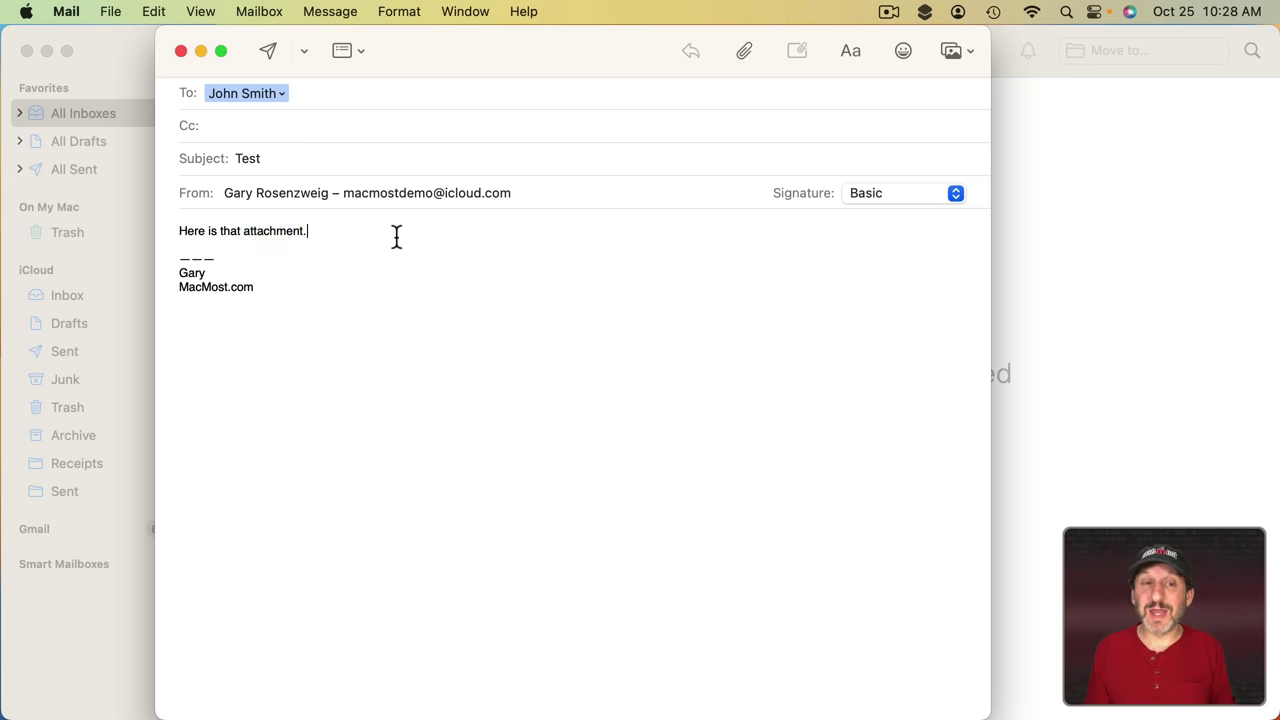
pyautogui.click(266, 52)
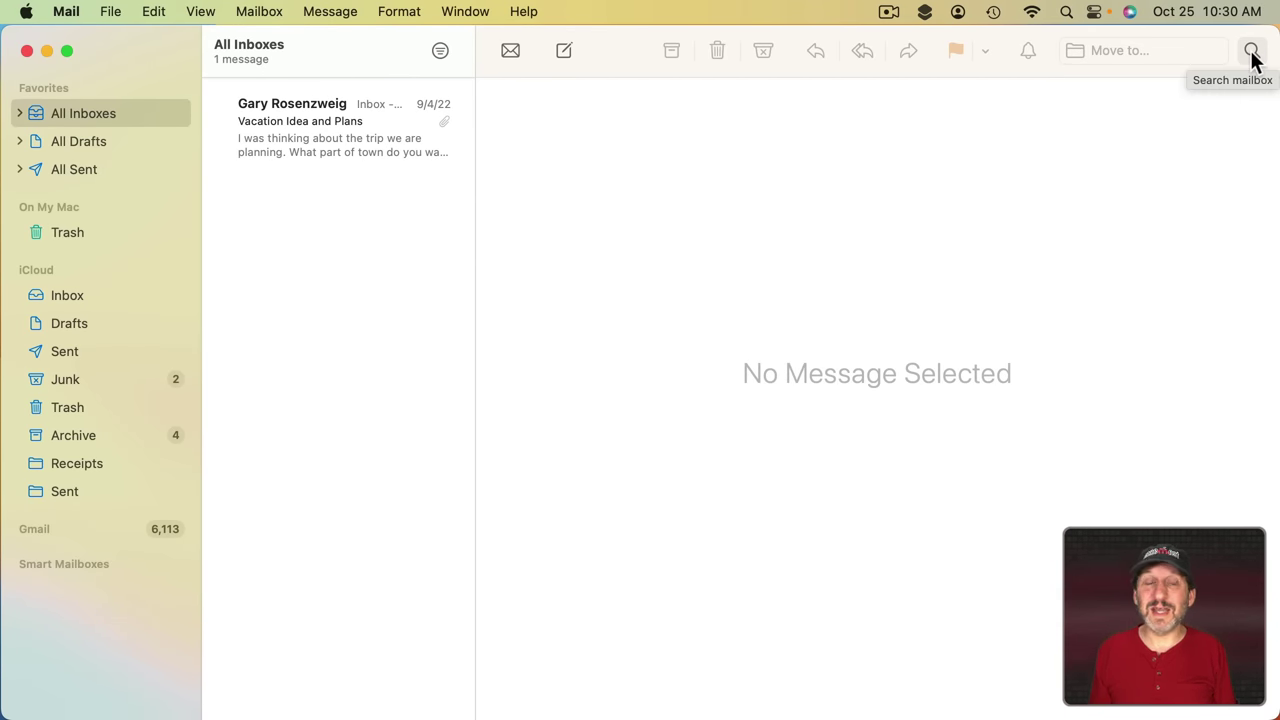
# Step: Search the mailboxes for "vac", and run a new search for the misspelled word "plns"
pyautogui.click(1252, 55)
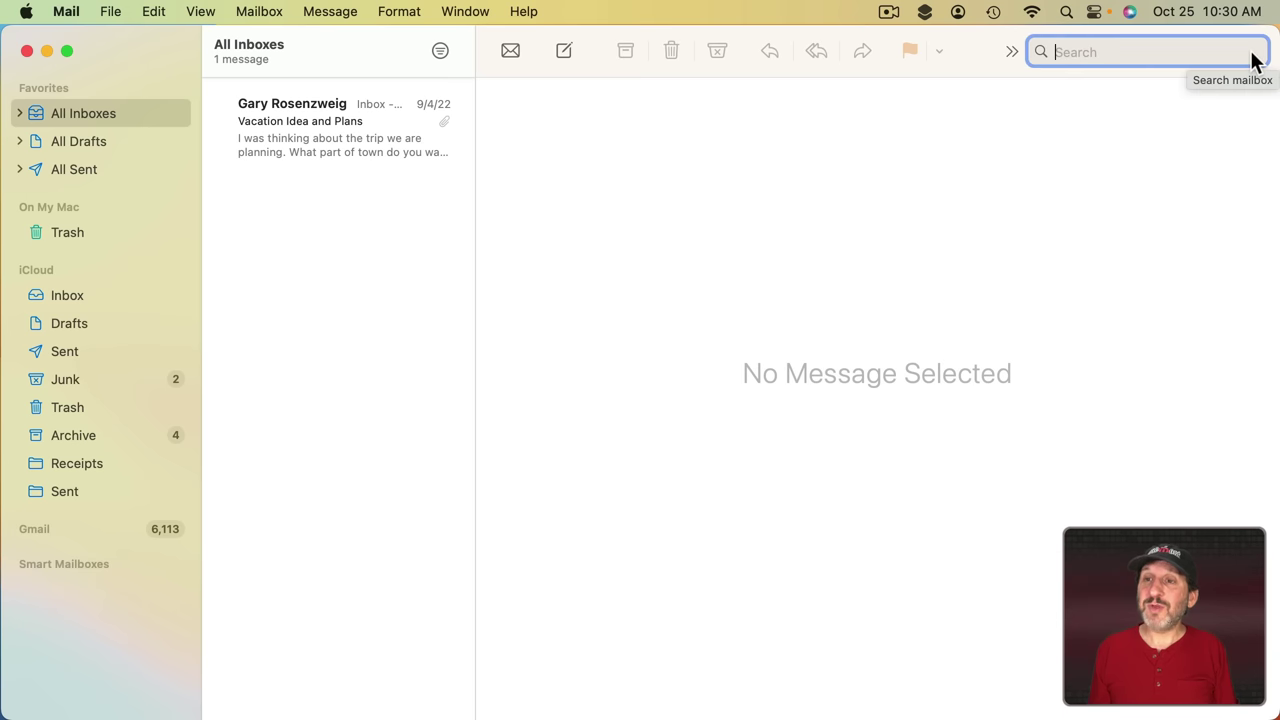
pyautogui.write('vac')
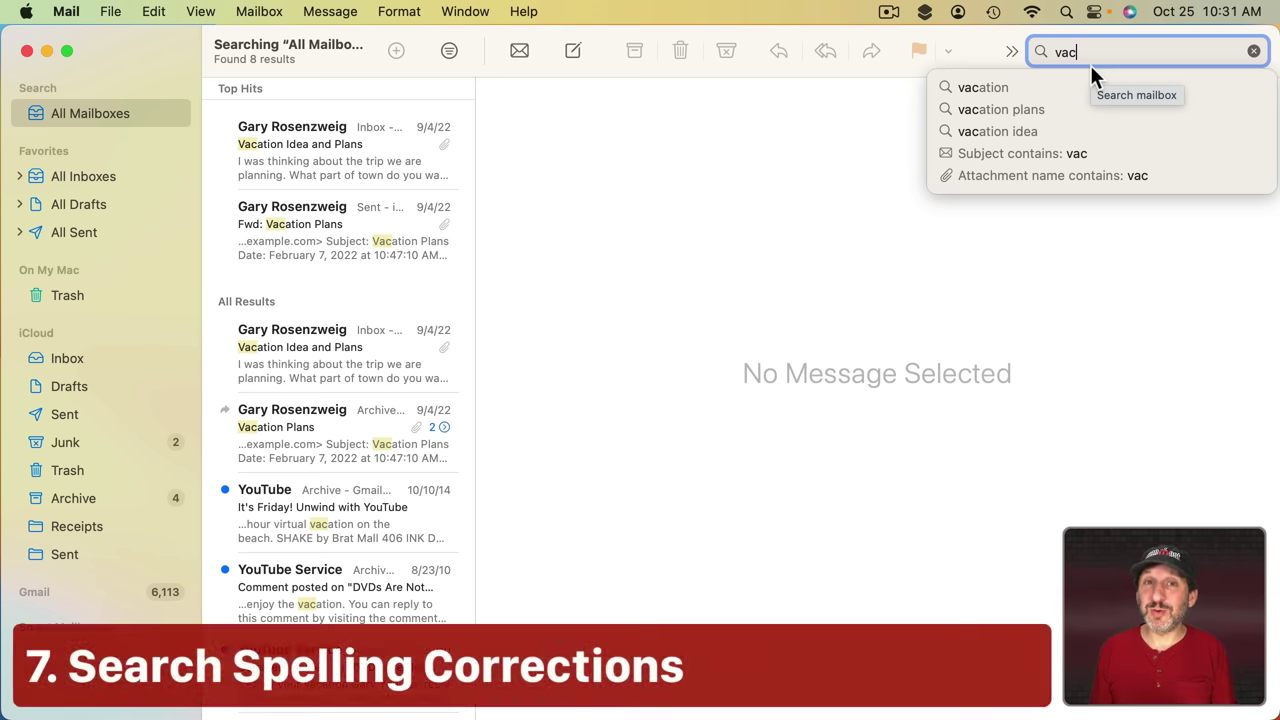
pyautogui.press('Escape')
pyautogui.press('alt+super+f')
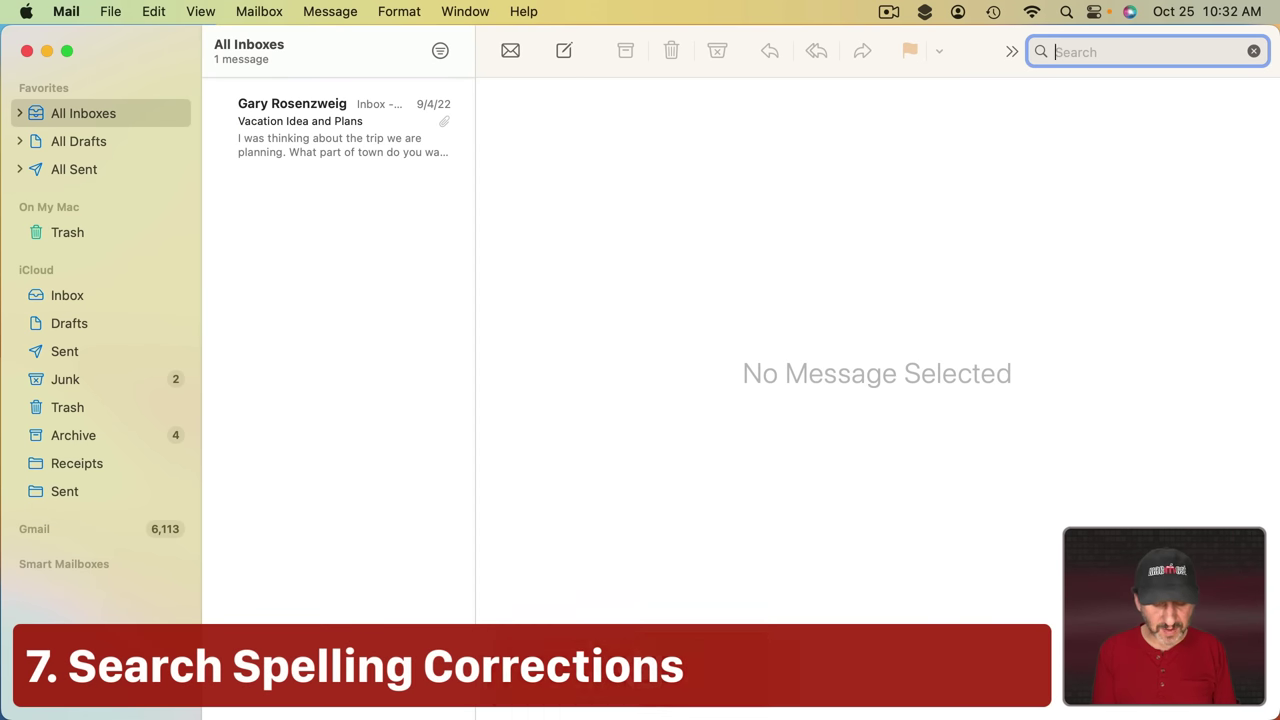
pyautogui.write('plns')
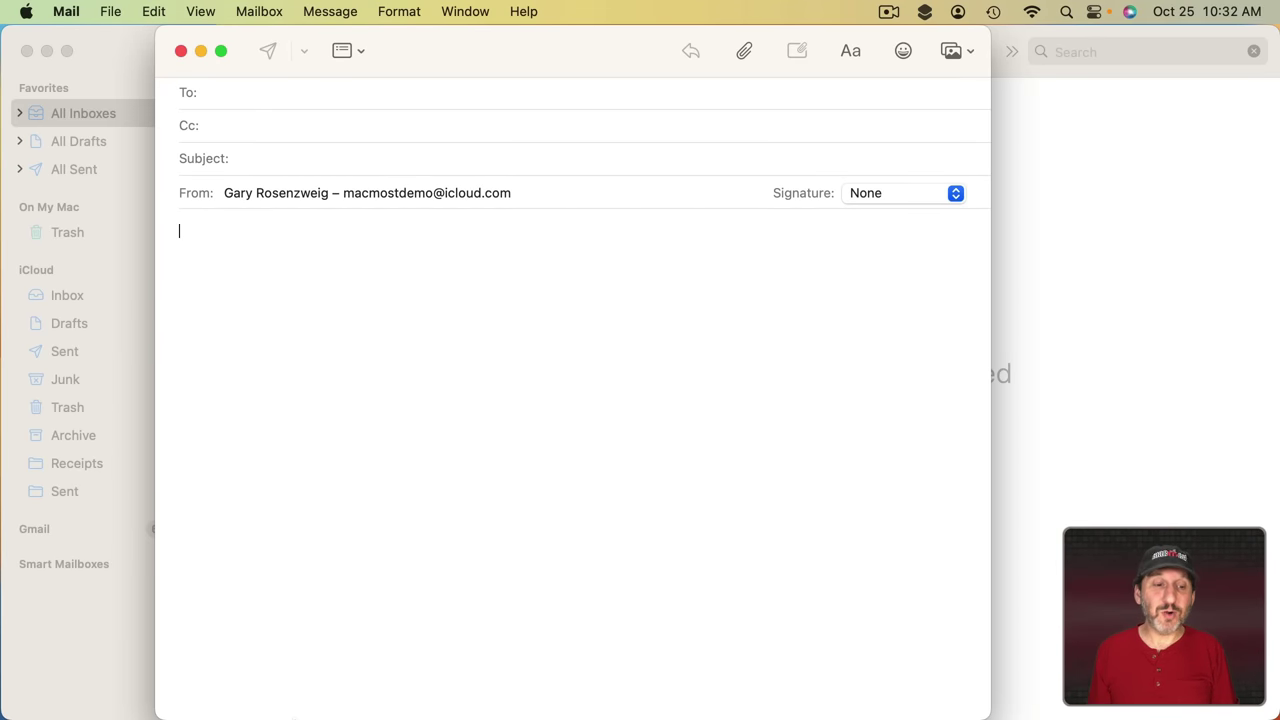
# Step: Copy the web address of the Canyonlands National Park Wikipedia page from Safari and paste it into the new message's body in Mail
pyautogui.moveTo(228, 708)
pyautogui.click(178, 690)
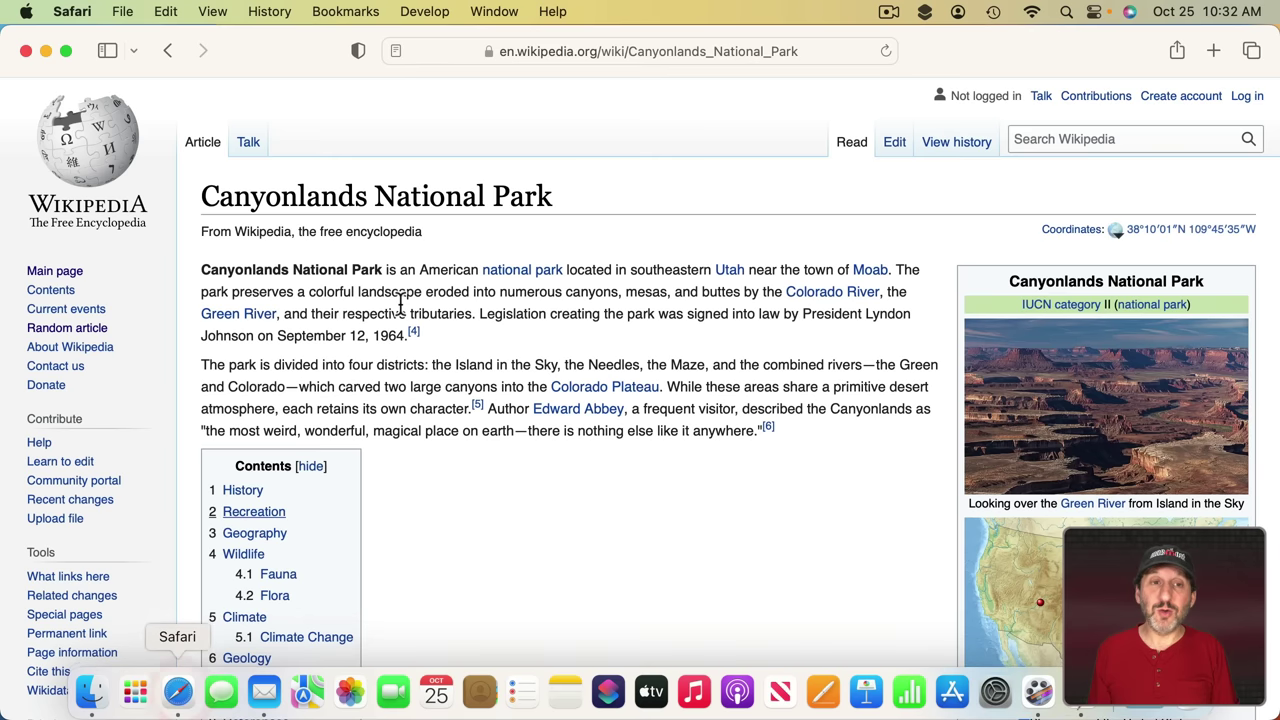
pyautogui.click(631, 51)
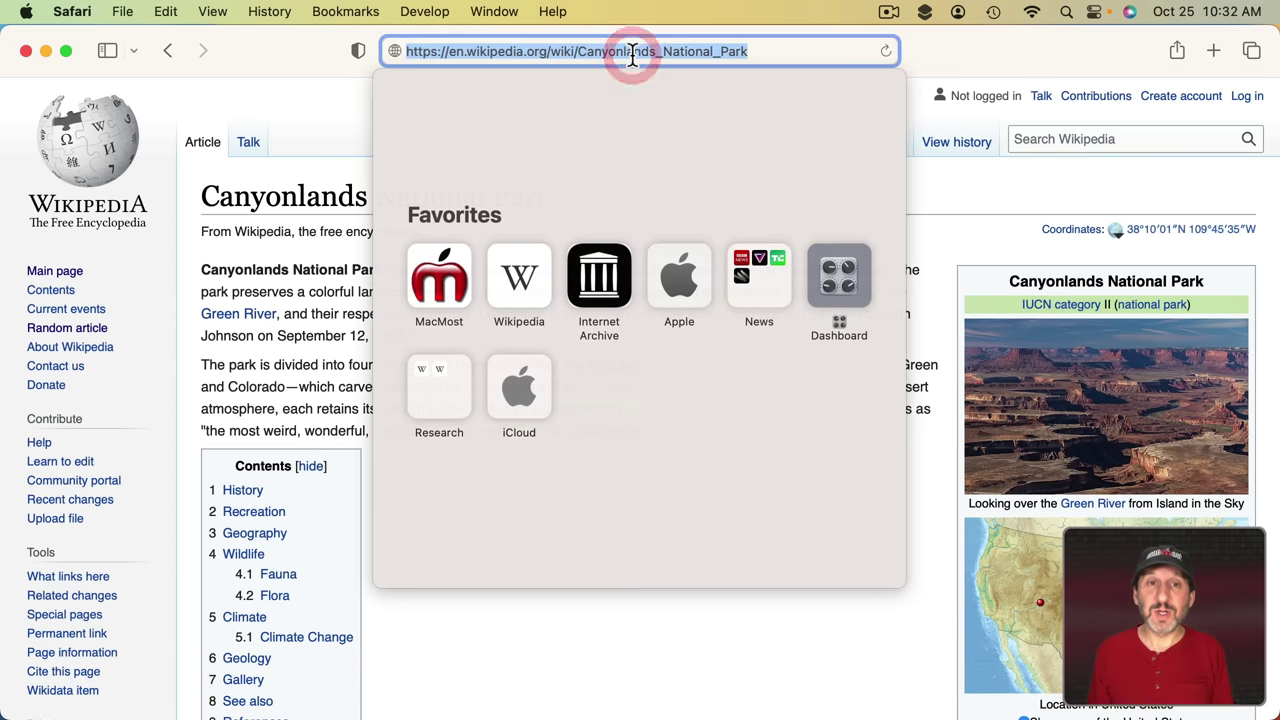
pyautogui.press('super+c')
pyautogui.press('super+h')
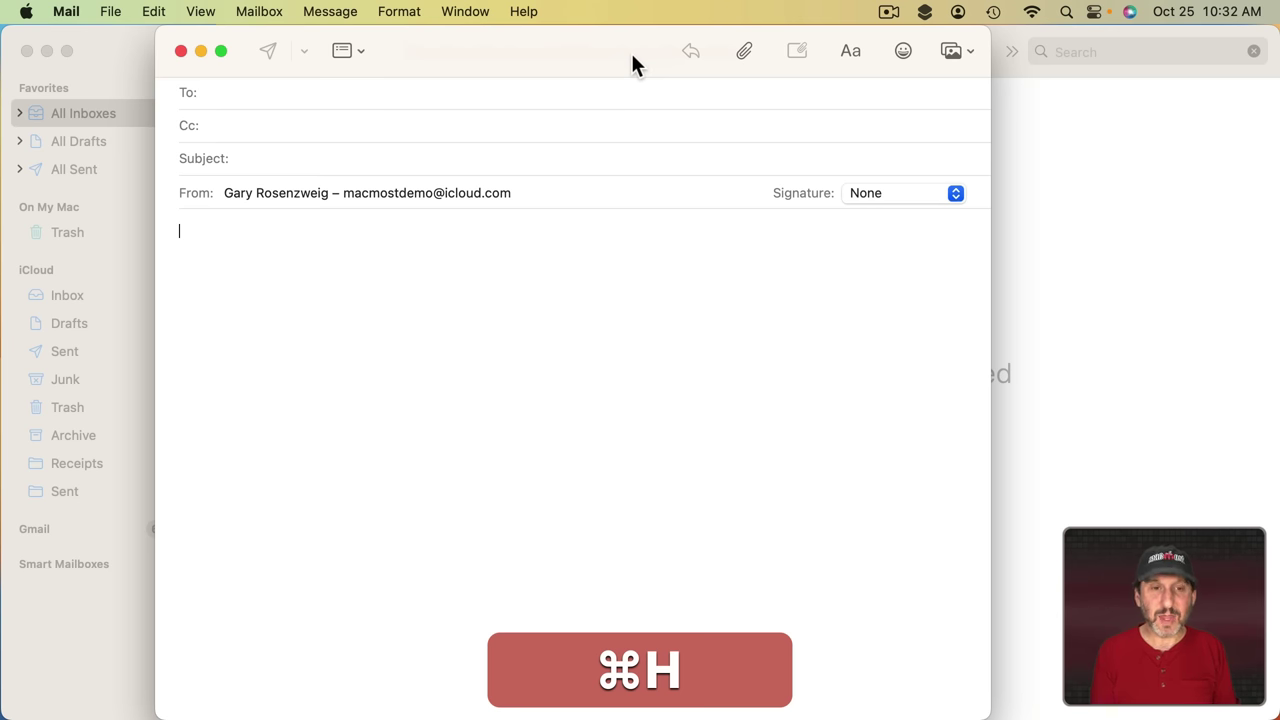
pyautogui.press('super+v')
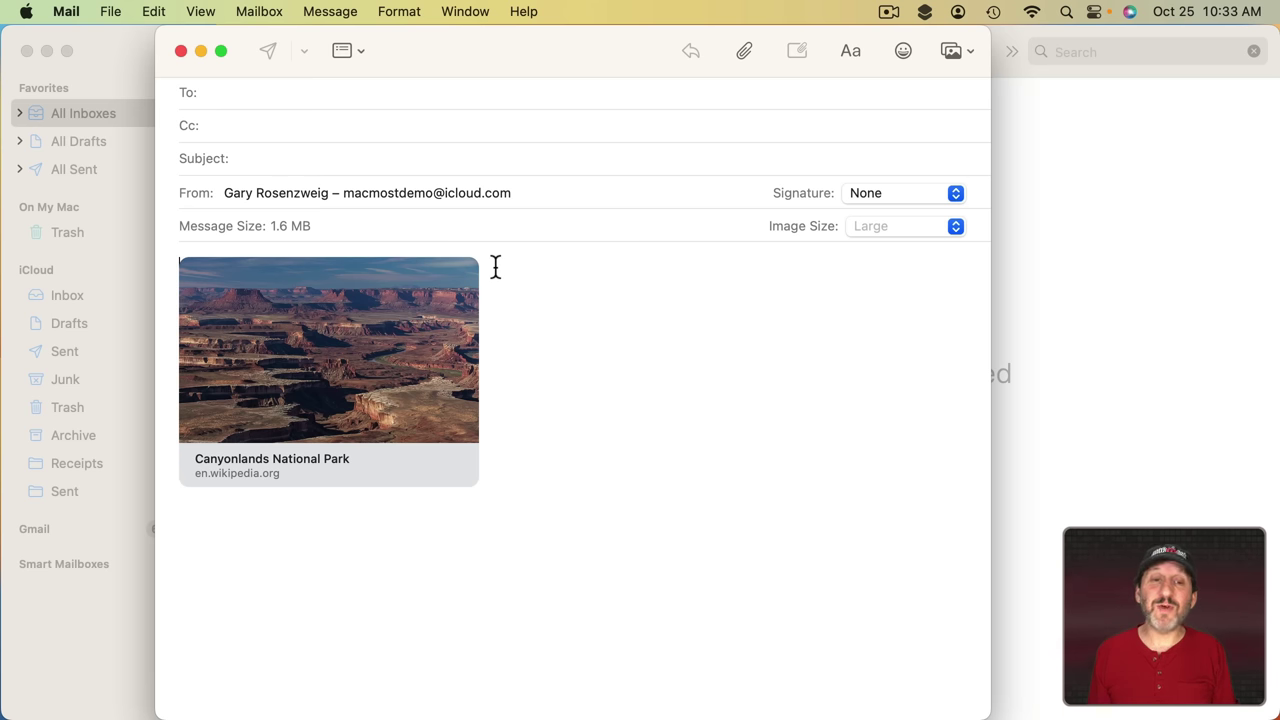
# Step: Change how the Canyonlands National Park link preview is displayed in the message body
pyautogui.moveTo(460, 283)
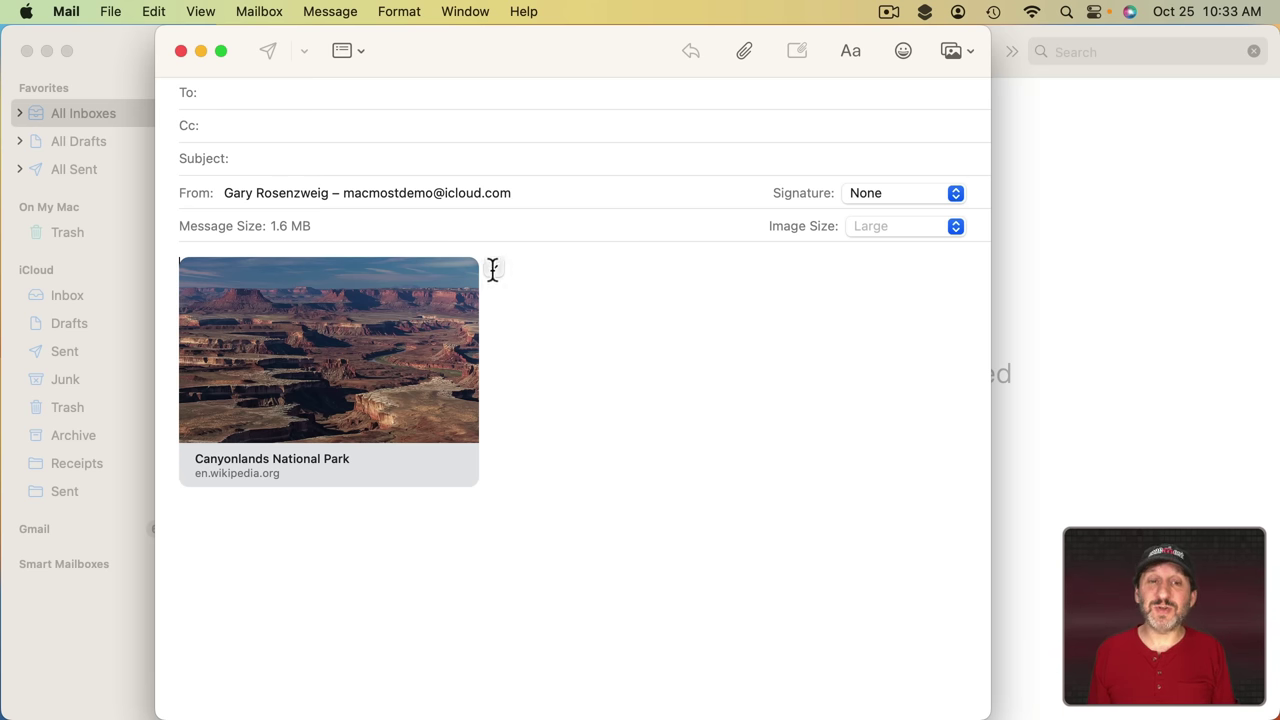
pyautogui.click(492, 268)
pyautogui.click(518, 294)
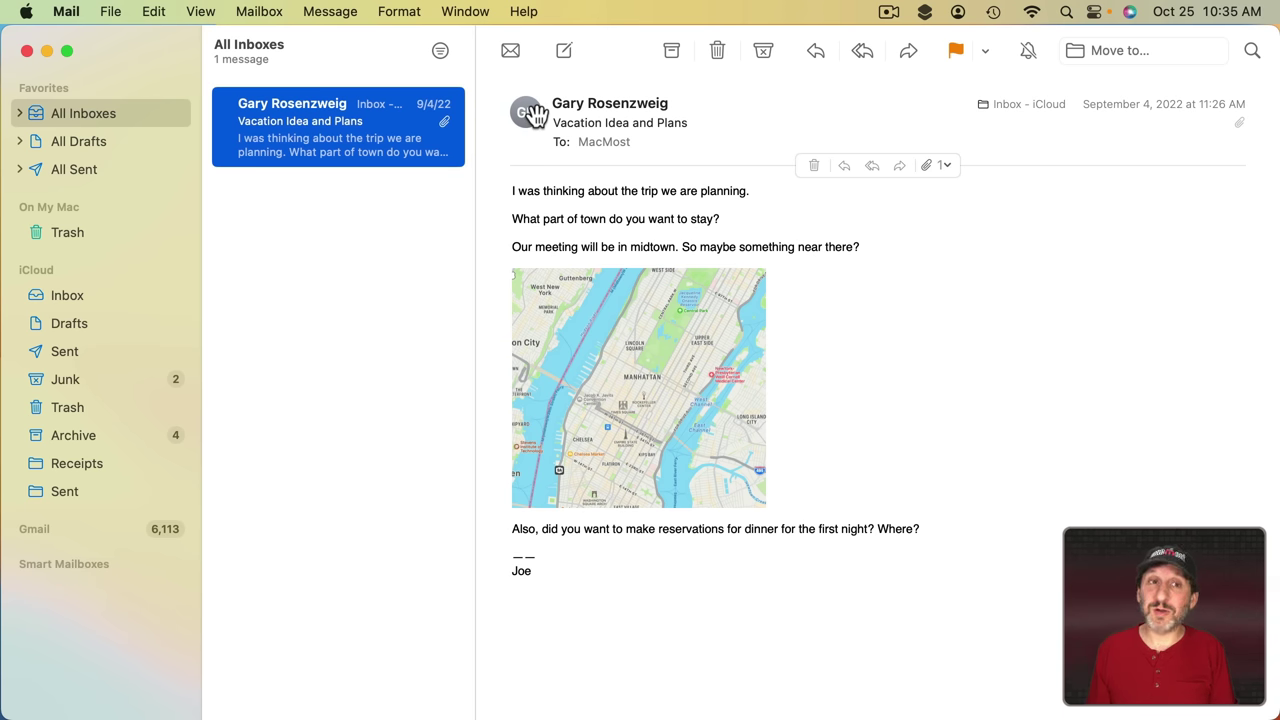
# Step: Show contact photos in the message list of All Inboxes
pyautogui.click(205, 12)
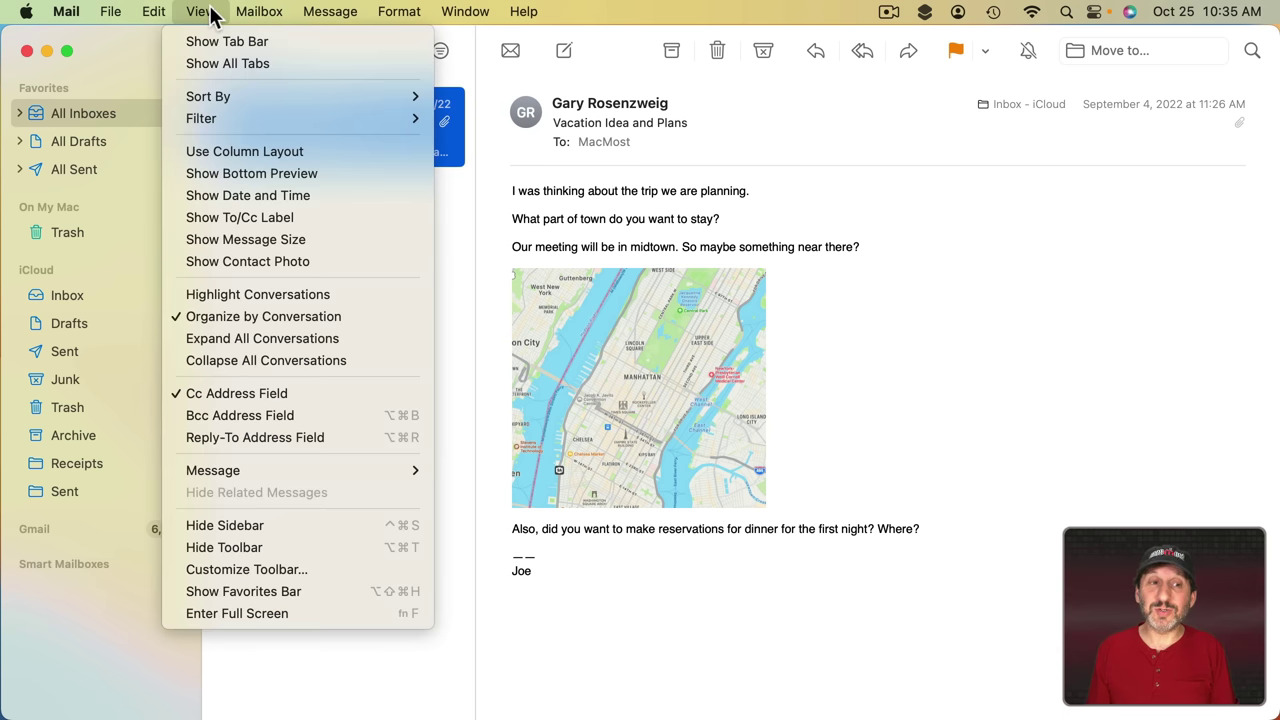
pyautogui.click(275, 255)
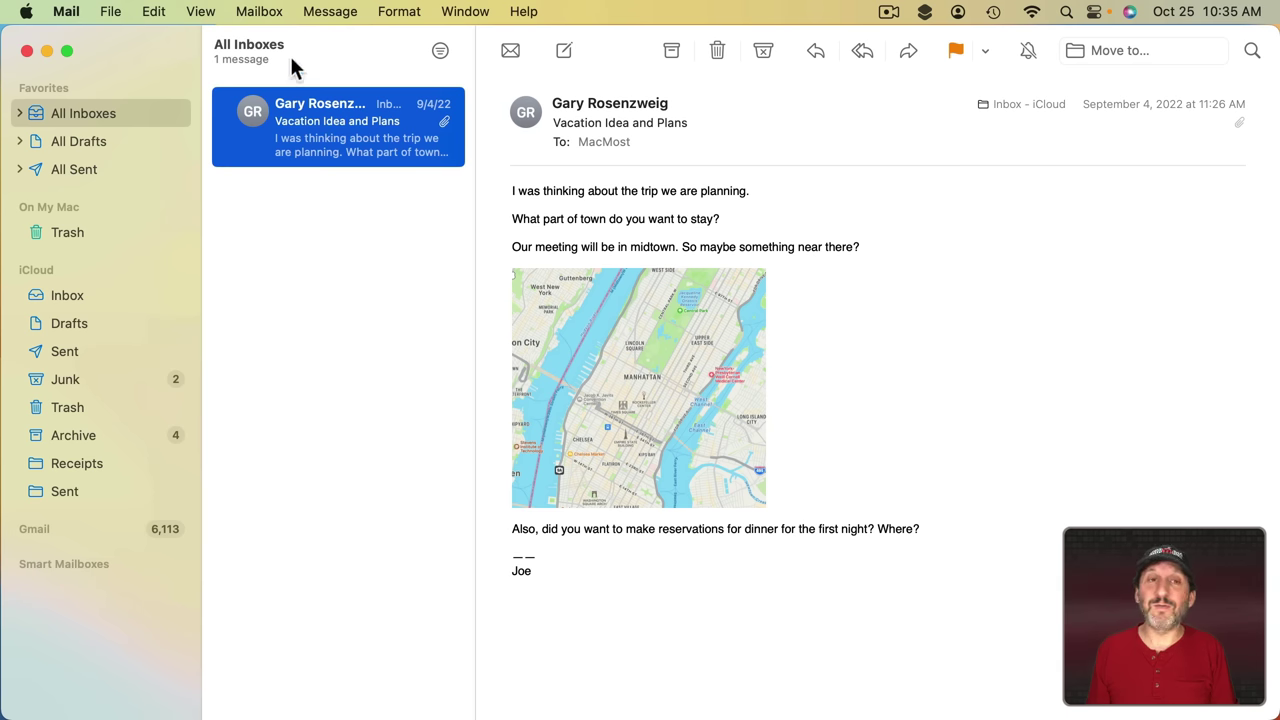